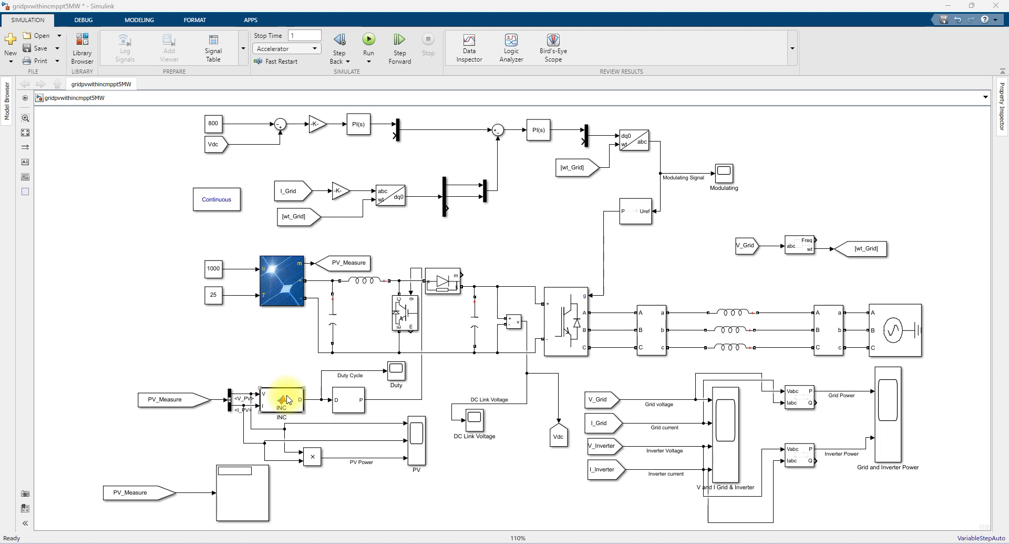
Step: Open the PV array parameters and inspect the 11 series modules and the parallel strings value
click(272, 285)
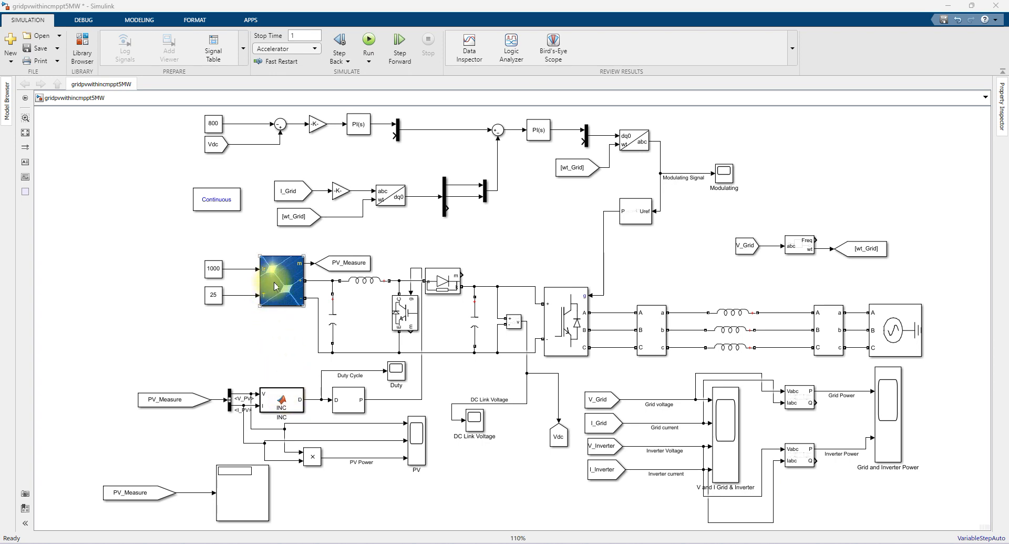
double_click(273, 282)
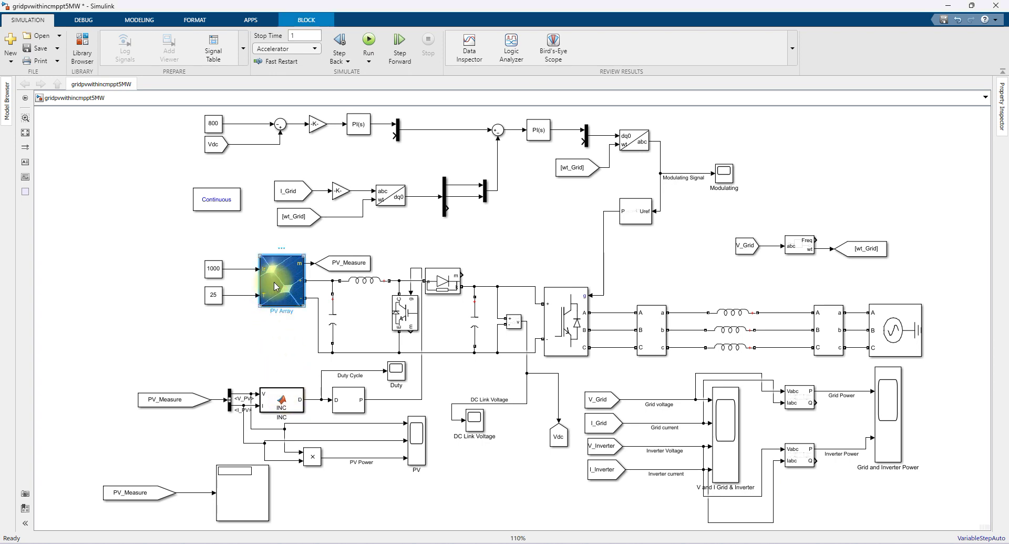
drag(429, 143, 331, 122)
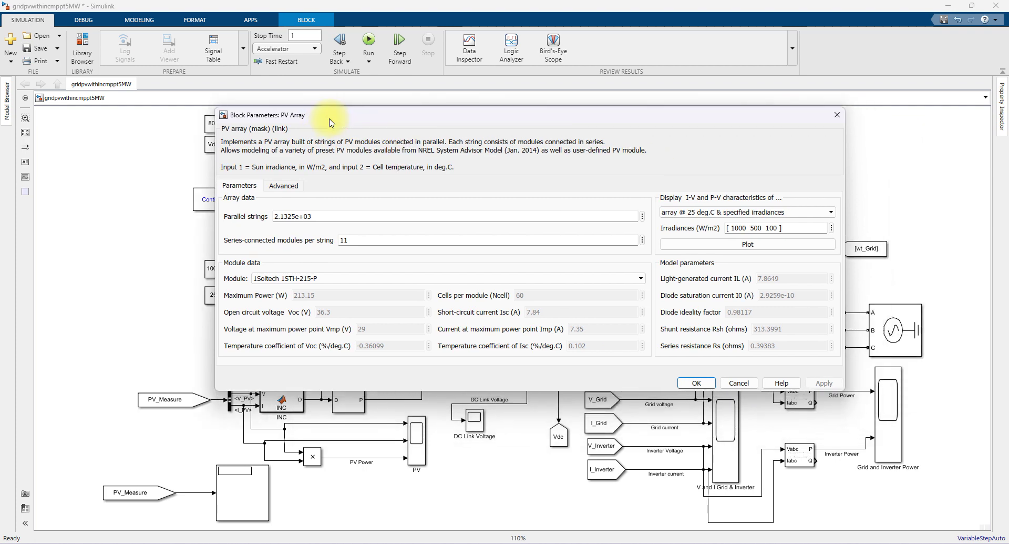
double_click(346, 239)
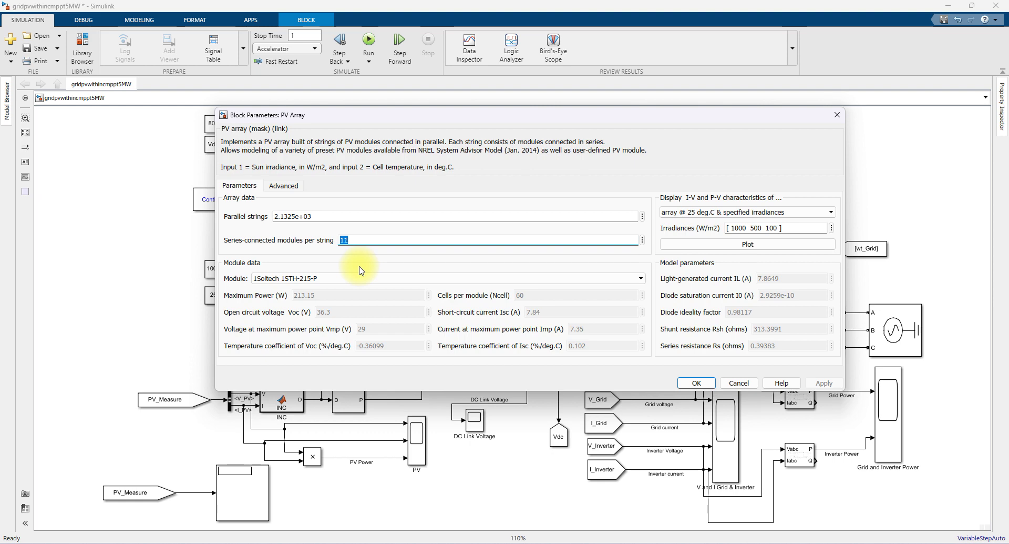
double_click(323, 217)
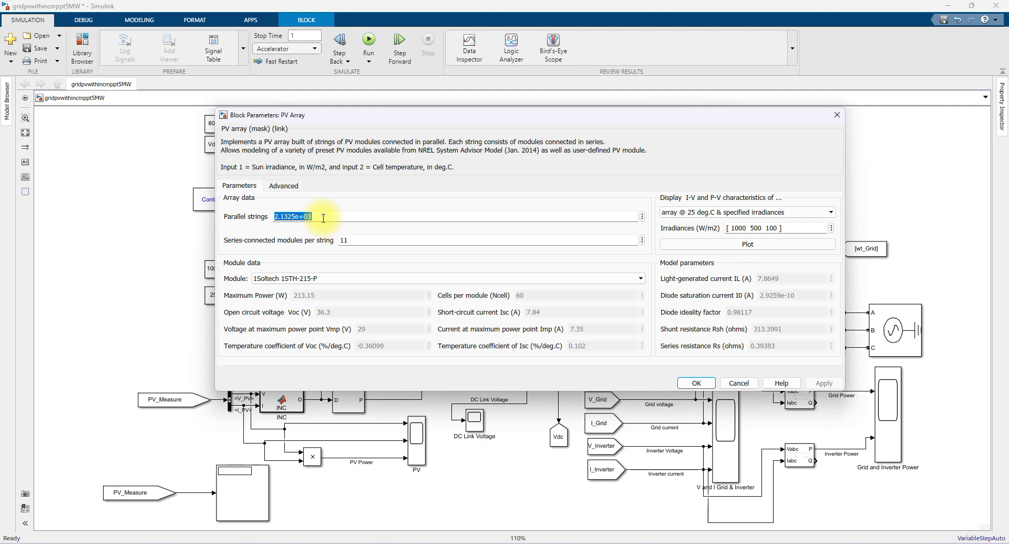
Step: Underline the module ratings 213.15 W, 29 V, 7.35 A, 36.3 V and 7.84 A, then close the parameters
key(F8)
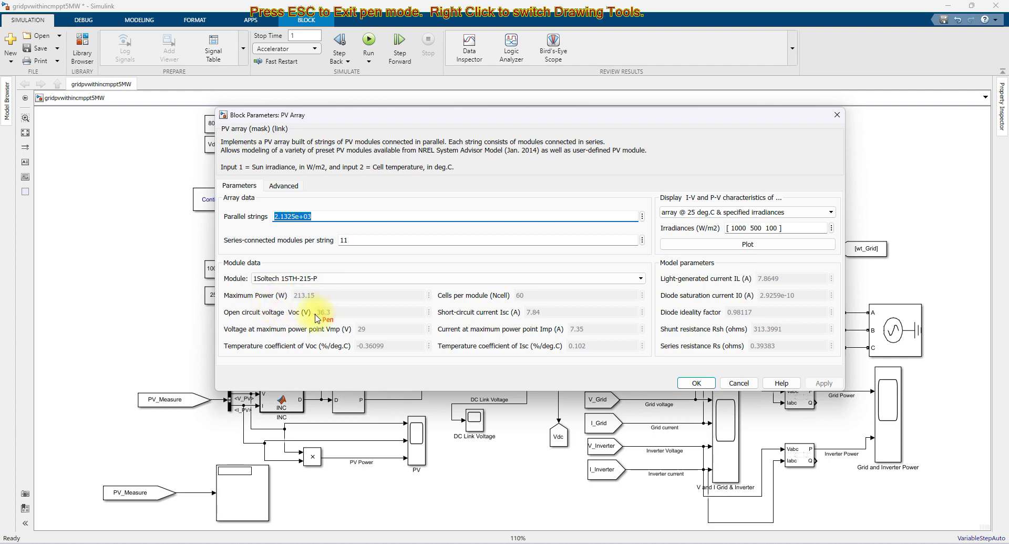
drag(293, 303, 315, 303)
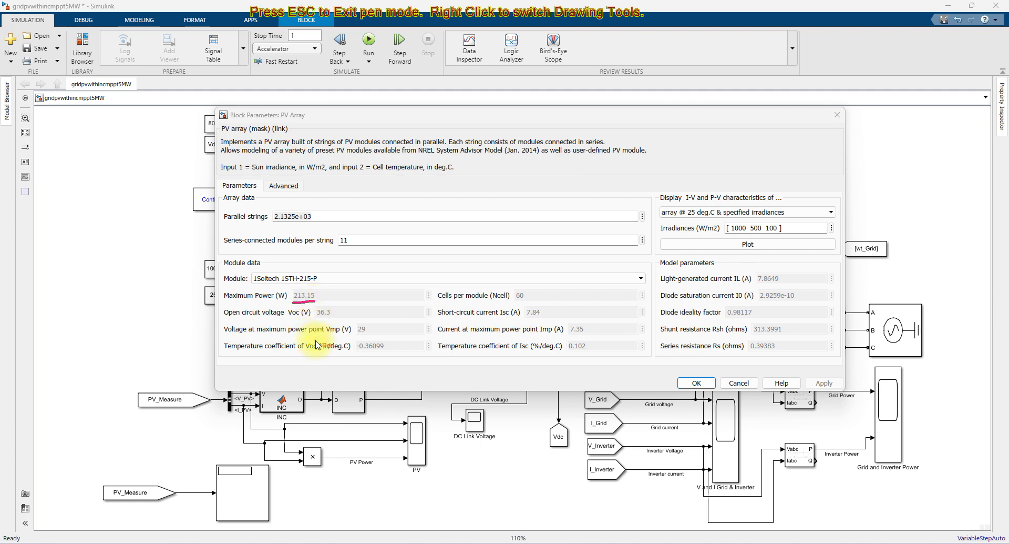
drag(357, 334, 368, 333)
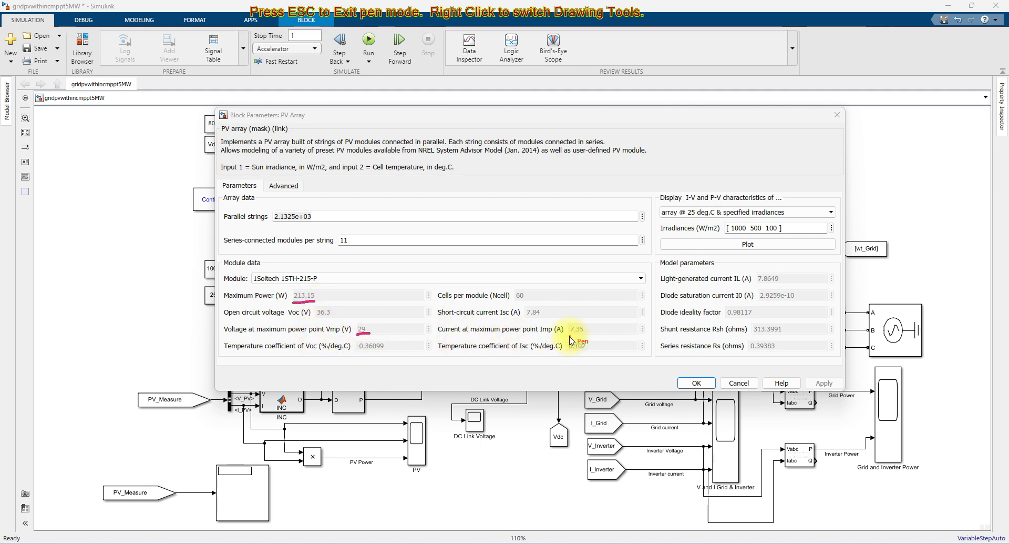
drag(570, 337, 585, 336)
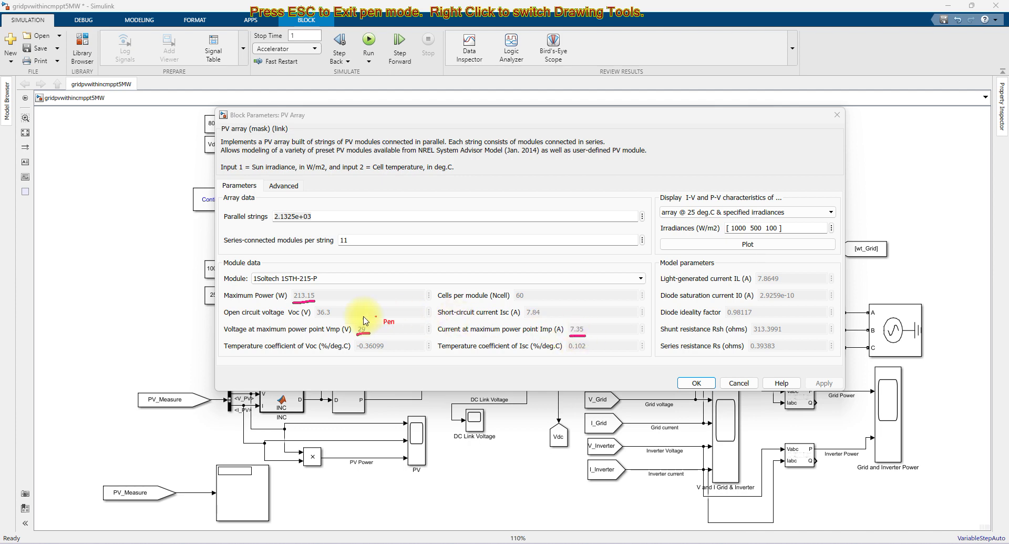
drag(318, 319, 339, 318)
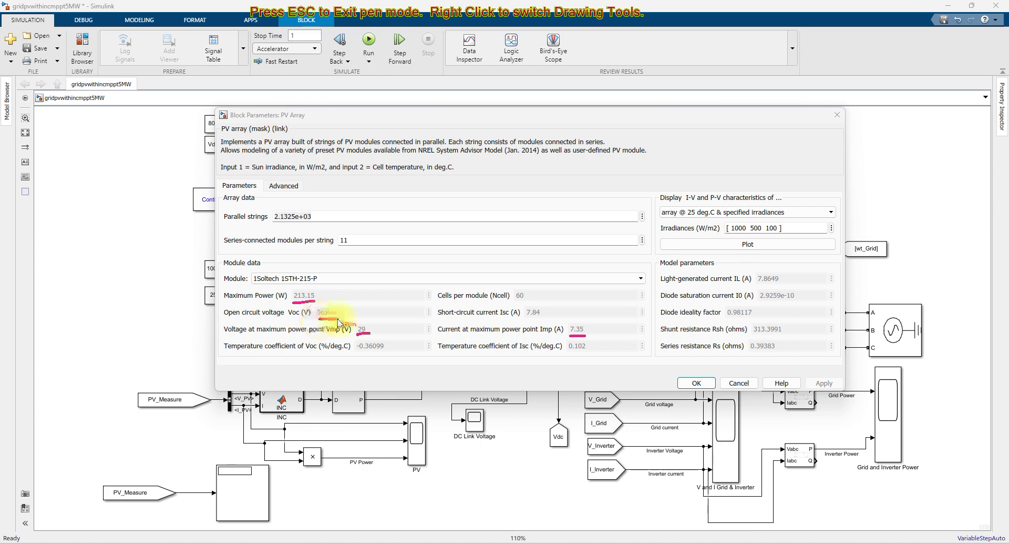
drag(527, 318, 540, 317)
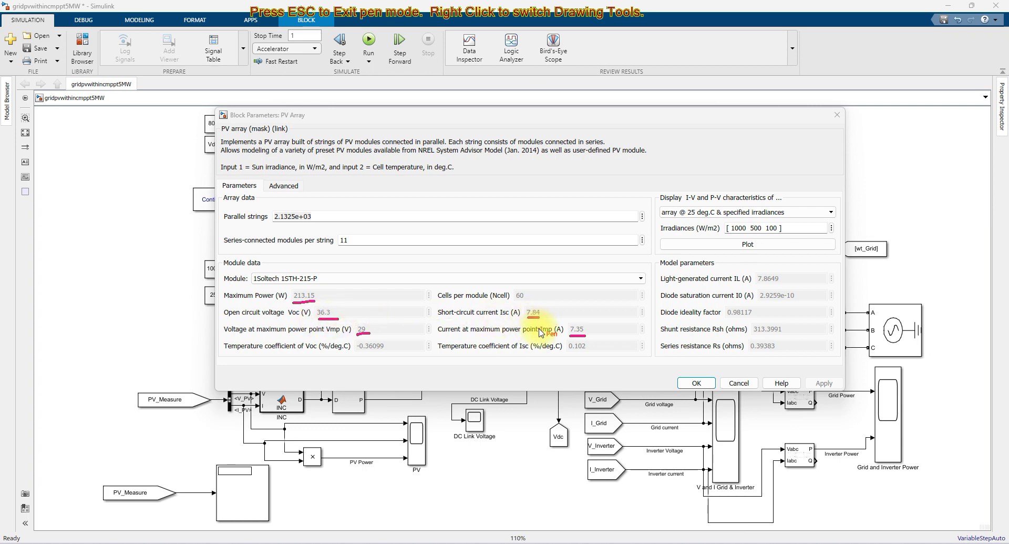
key(Escape)
click(696, 382)
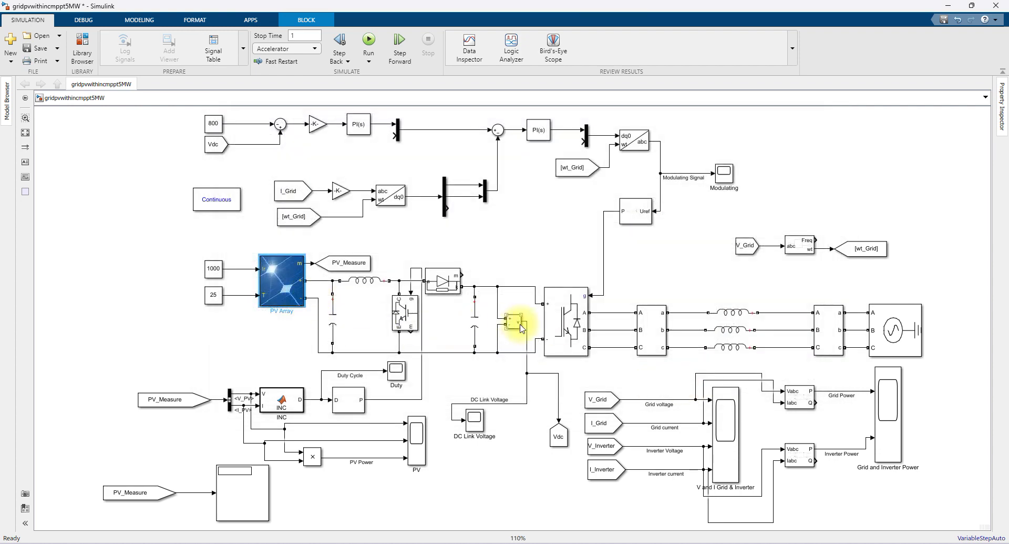
Step: Sketch an arrow at the inverter input and trace the power path back to the PV array
key(F12)
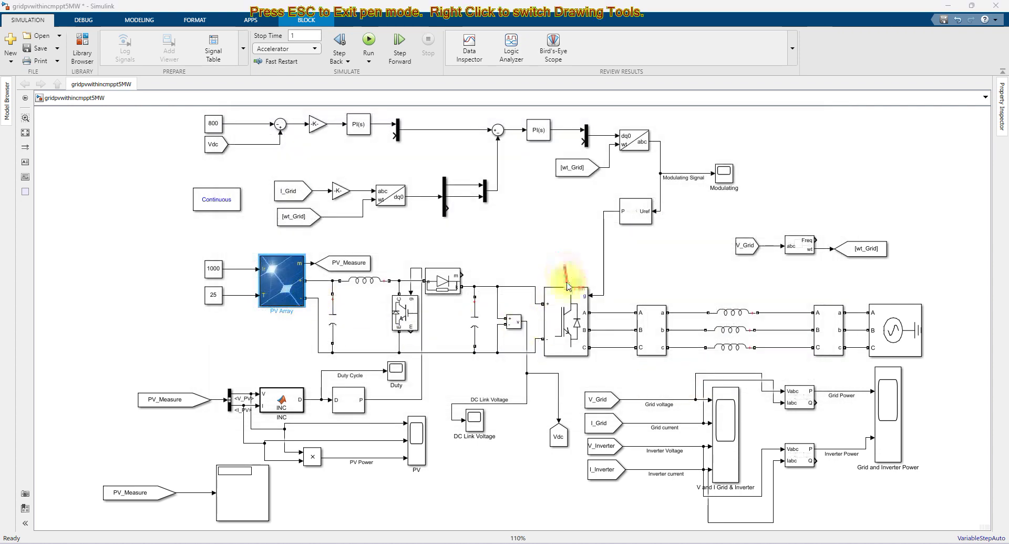
drag(566, 267, 568, 284)
mouse_move(493, 265)
mouse_down()
mouse_move(407, 259)
mouse_move(341, 269)
mouse_move(322, 278)
mouse_move(311, 330)
mouse_move(349, 366)
mouse_move(450, 374)
mouse_move(508, 347)
mouse_move(512, 290)
mouse_move(487, 269)
mouse_up()
key(Escape)
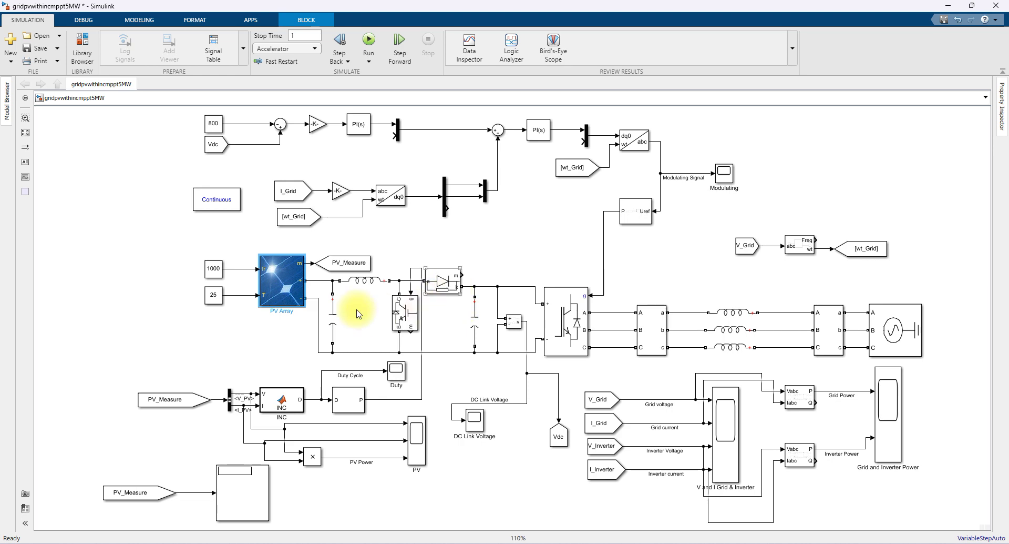
Step: Recheck the 11 series modules and compute the array voltage 29*11 in MATLAB
click(286, 288)
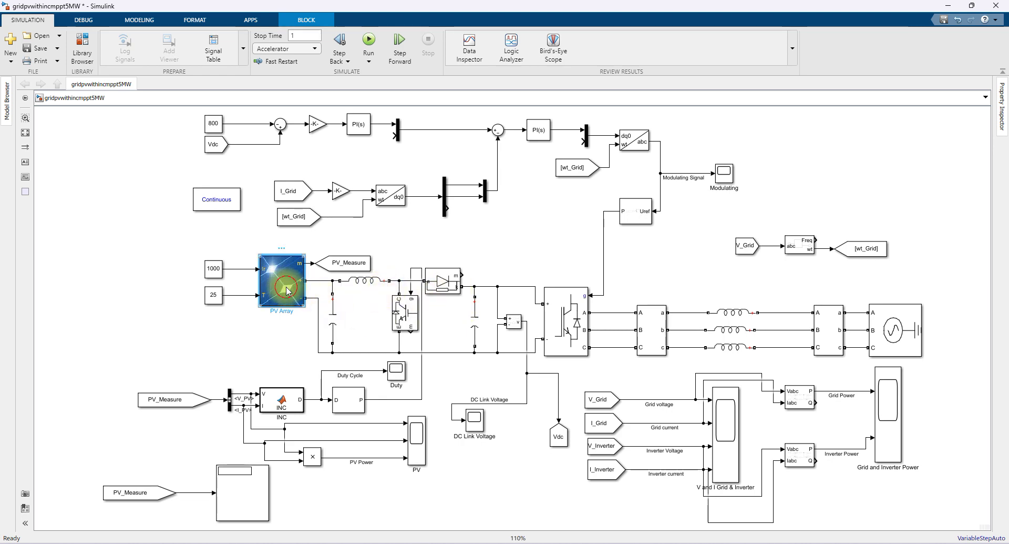
double_click(286, 288)
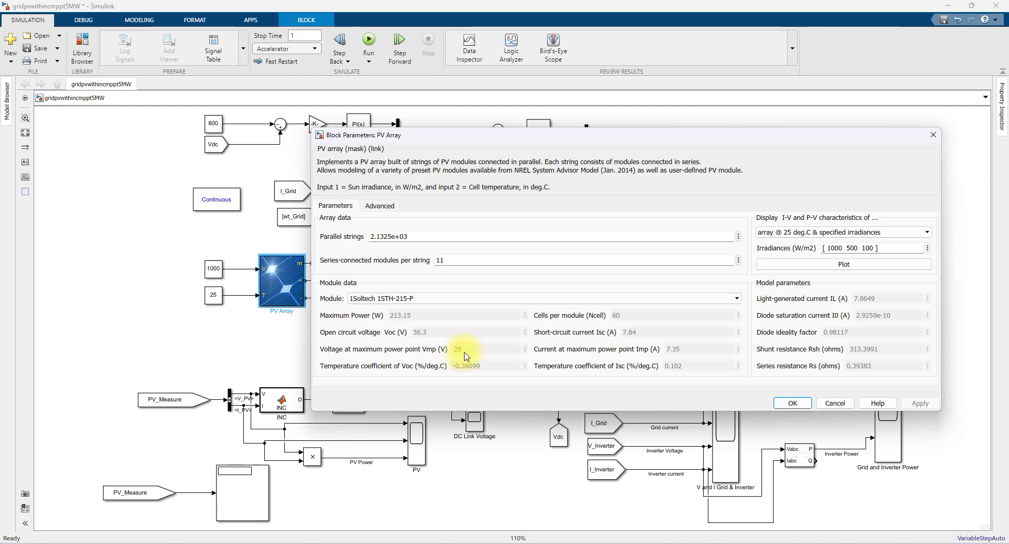
double_click(450, 261)
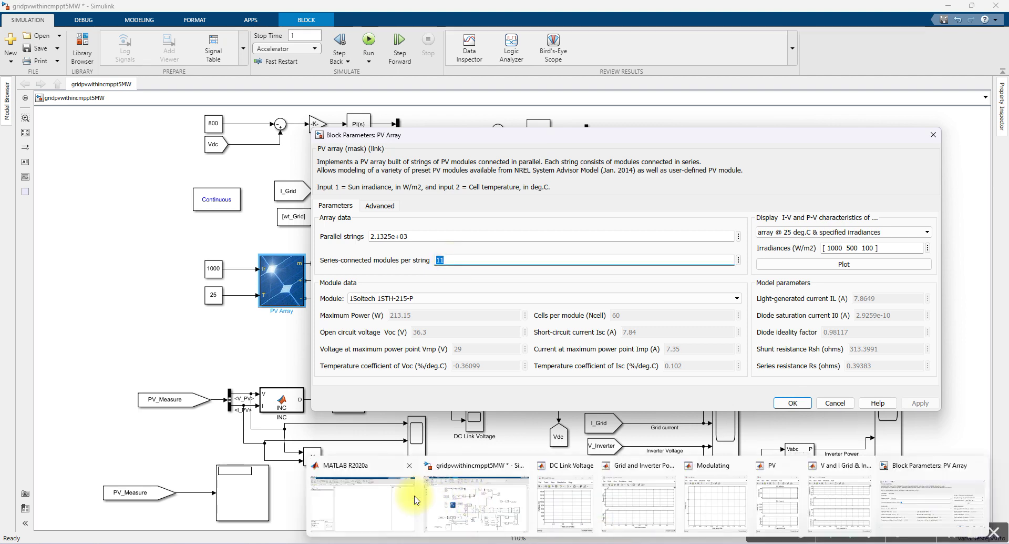
click(417, 491)
text(29*11)
key(Return)
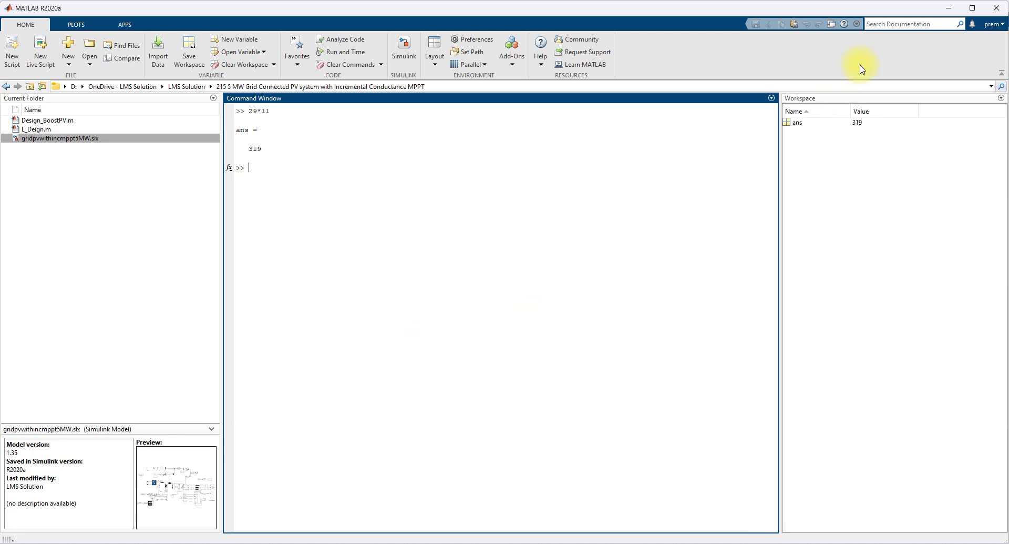
click(949, 8)
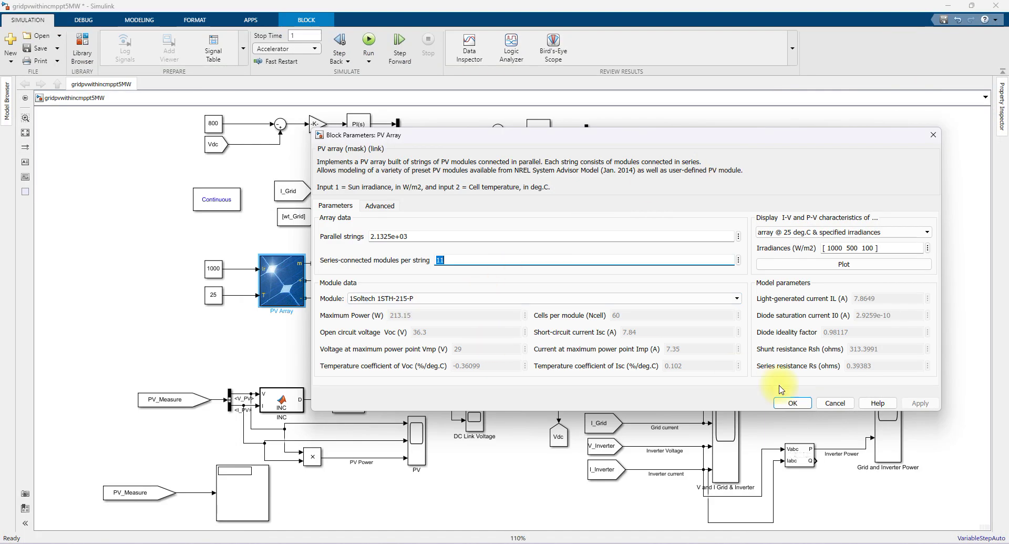
click(793, 403)
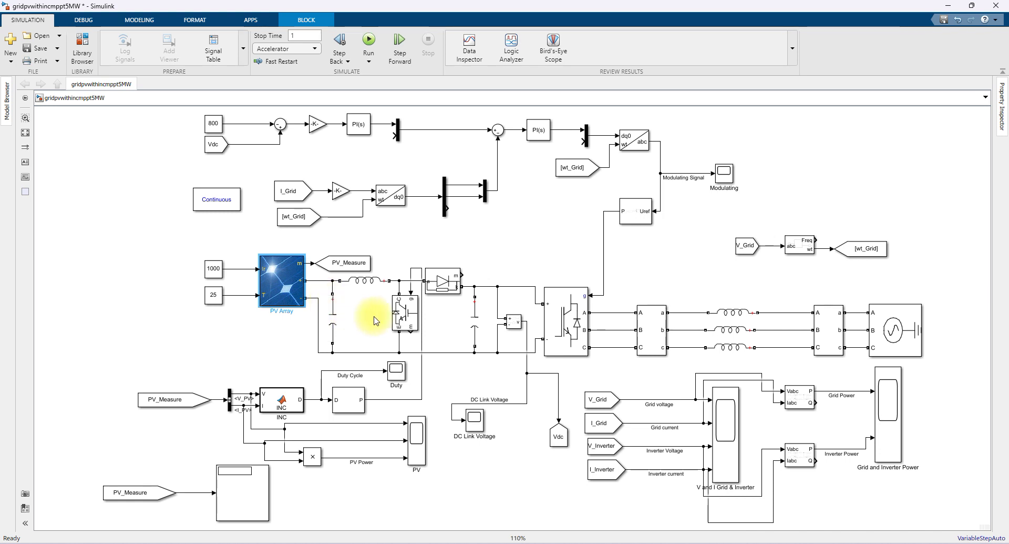
Step: Write 319 beside the PV-side capacitor and 800 with arrows at the DC link
key(F9)
mouse_move(299, 322)
mouse_down()
mouse_move(303, 339)
mouse_move(310, 318)
mouse_move(315, 340)
mouse_move(322, 316)
mouse_move(326, 336)
mouse_up()
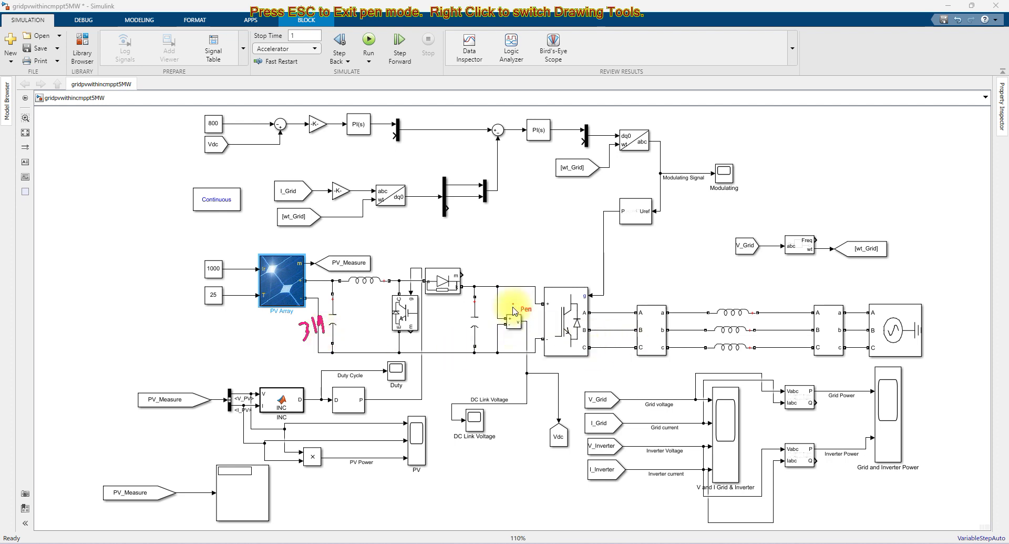
mouse_move(522, 288)
mouse_down()
mouse_move(523, 299)
mouse_move(524, 285)
mouse_up()
drag(520, 331, 526, 345)
mouse_move(520, 269)
mouse_down()
mouse_move(525, 279)
mouse_move(540, 262)
mouse_move(523, 273)
mouse_up()
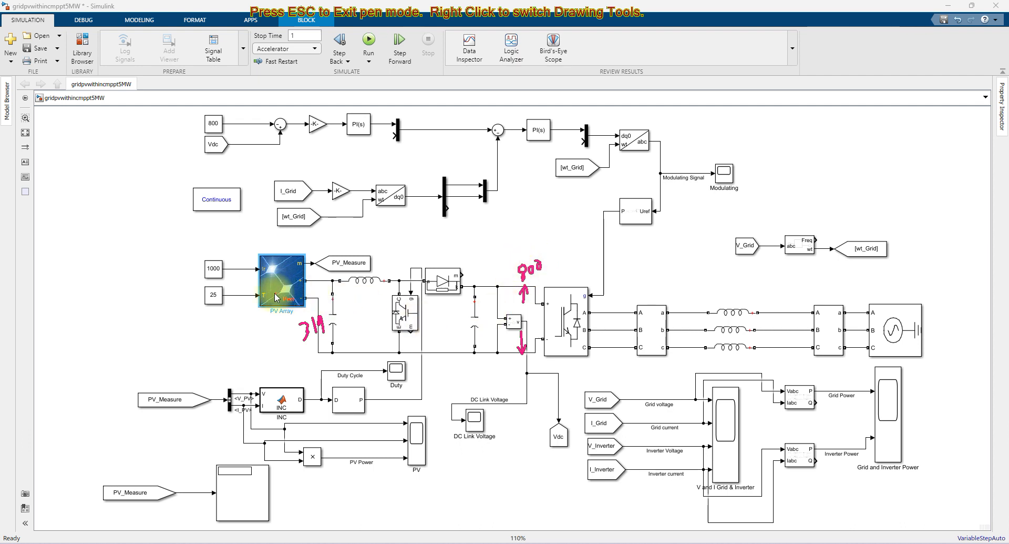
Step: Tick the PV array inputs, write 5 MW above the boost converter, mark inductor and DC-link capacitor
drag(245, 283, 279, 274)
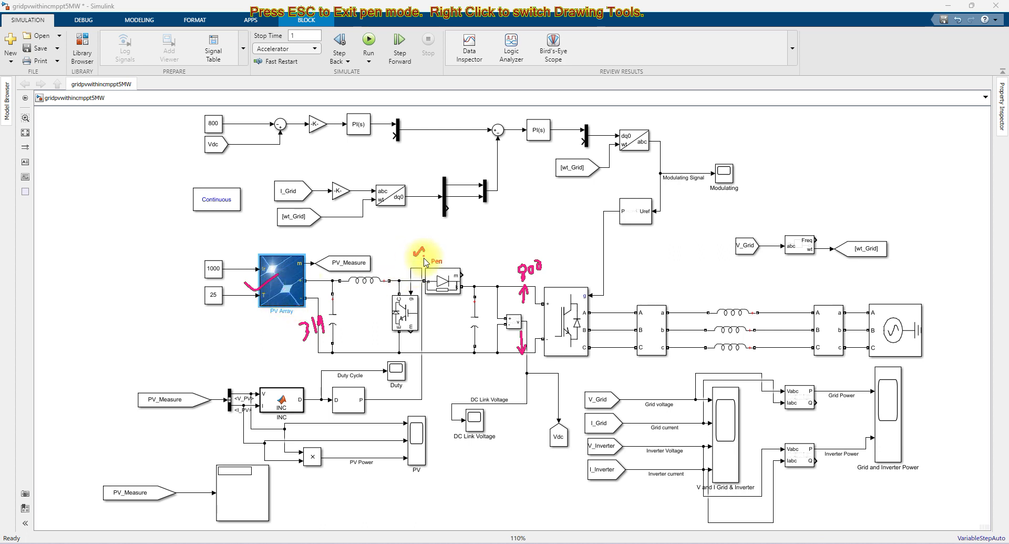
mouse_move(425, 244)
mouse_down()
mouse_move(415, 258)
mouse_move(453, 223)
mouse_up()
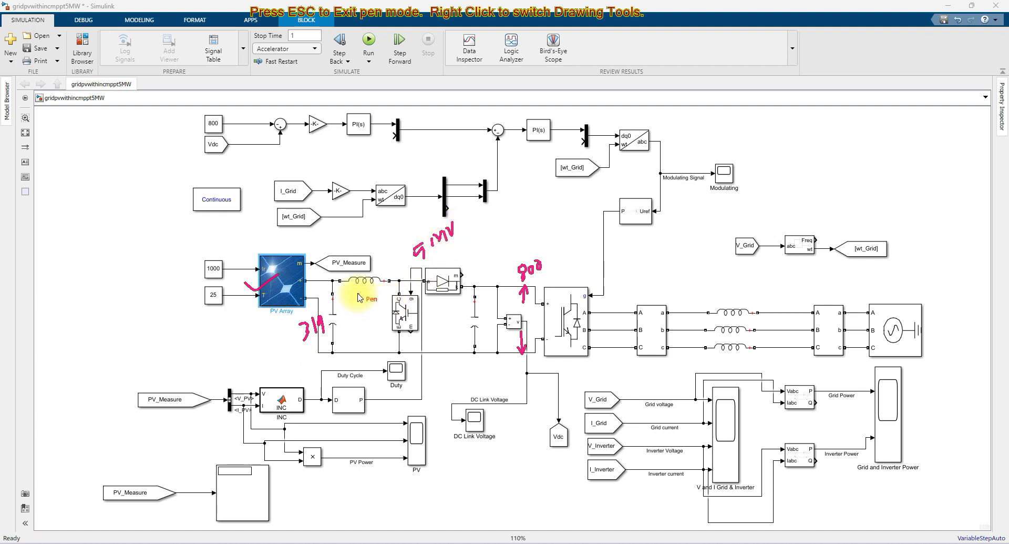
drag(350, 286, 383, 282)
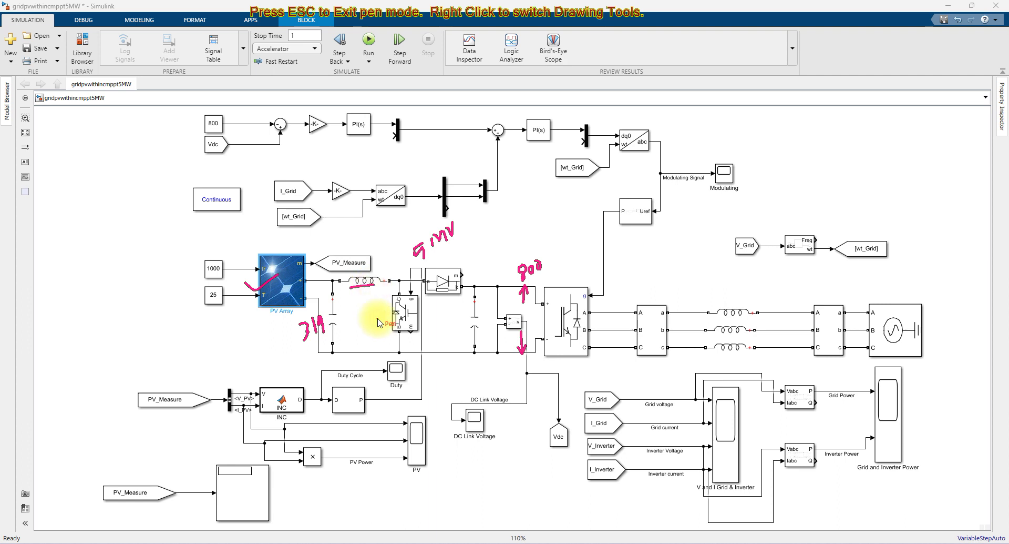
drag(466, 314, 465, 343)
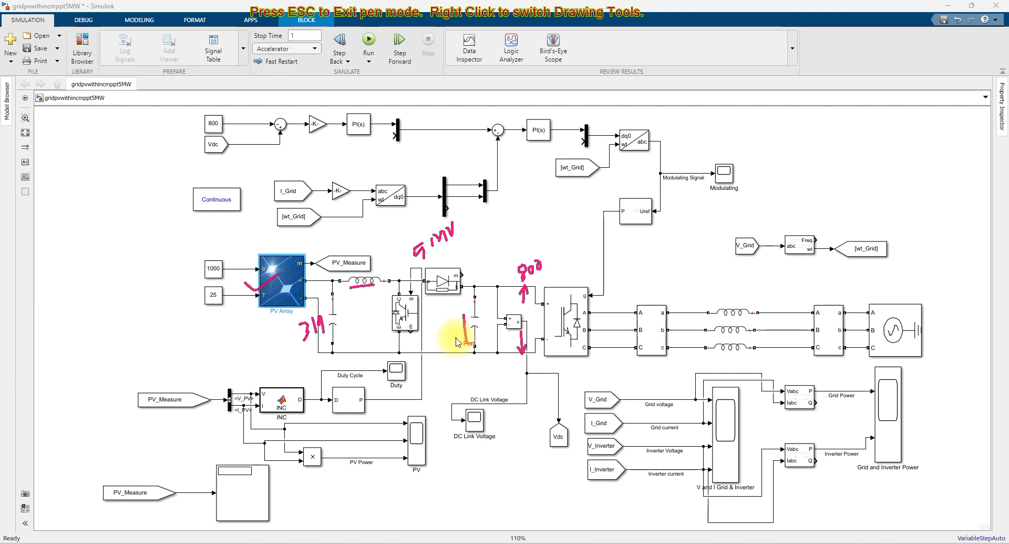
Step: Clear the earlier ink and circle the boost converter stage with the pen
key(Escape)
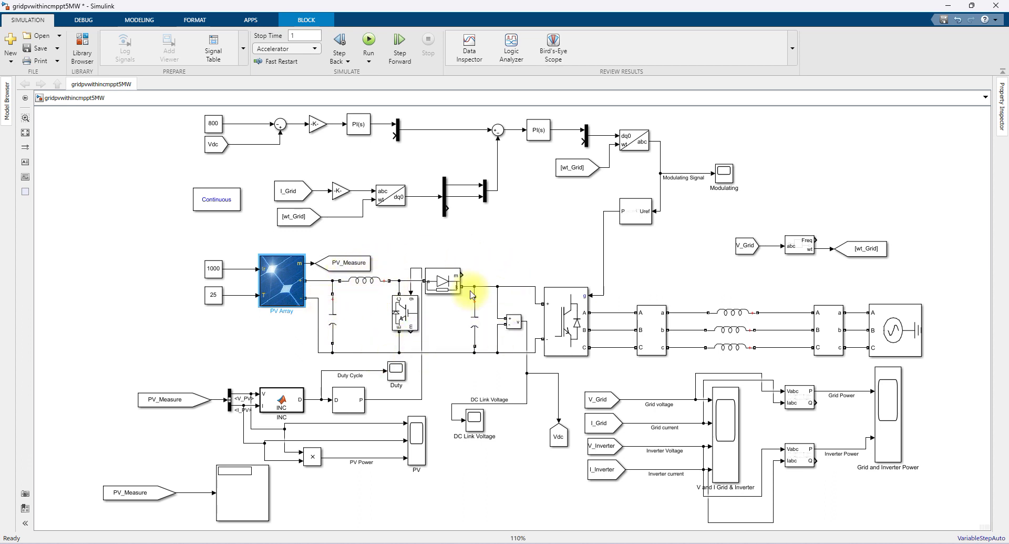
key(F12)
mouse_move(422, 261)
mouse_down()
mouse_move(339, 270)
mouse_move(312, 334)
mouse_move(480, 343)
mouse_move(466, 253)
mouse_move(421, 259)
mouse_up()
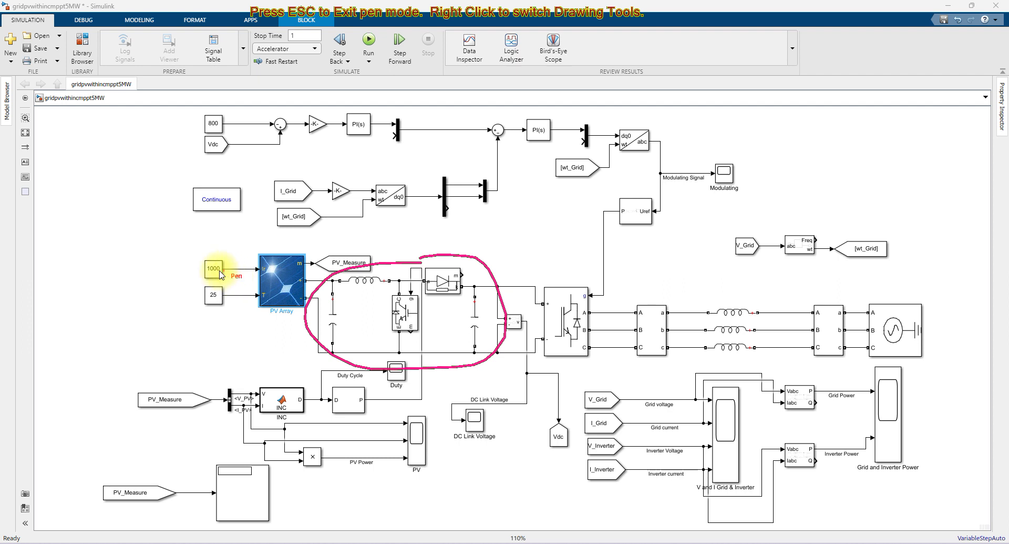
Step: Tick the 1000 irradiance and 25 temperature inputs, then clear the marks
drag(196, 267, 230, 258)
drag(201, 296, 238, 279)
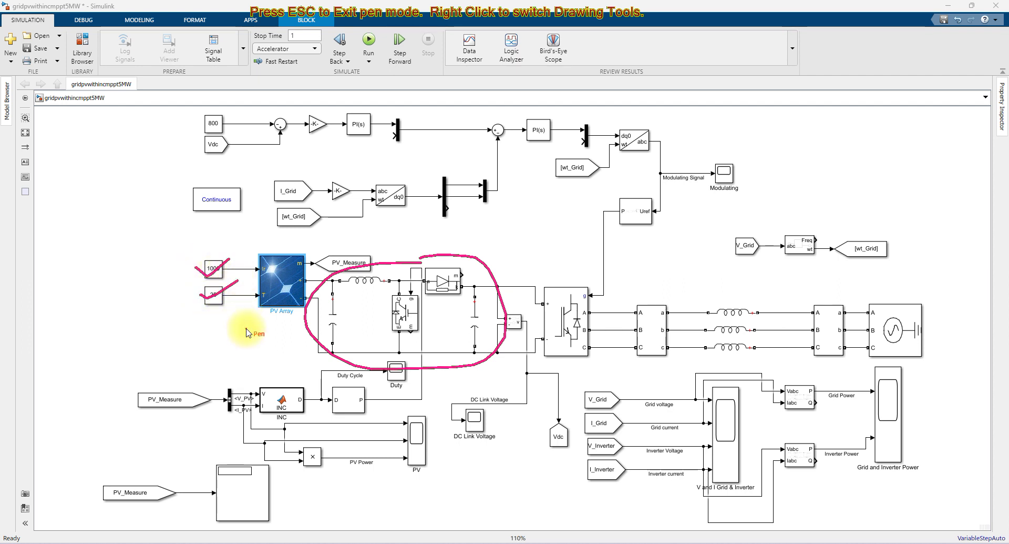
key(Escape)
click(289, 278)
double_click(289, 277)
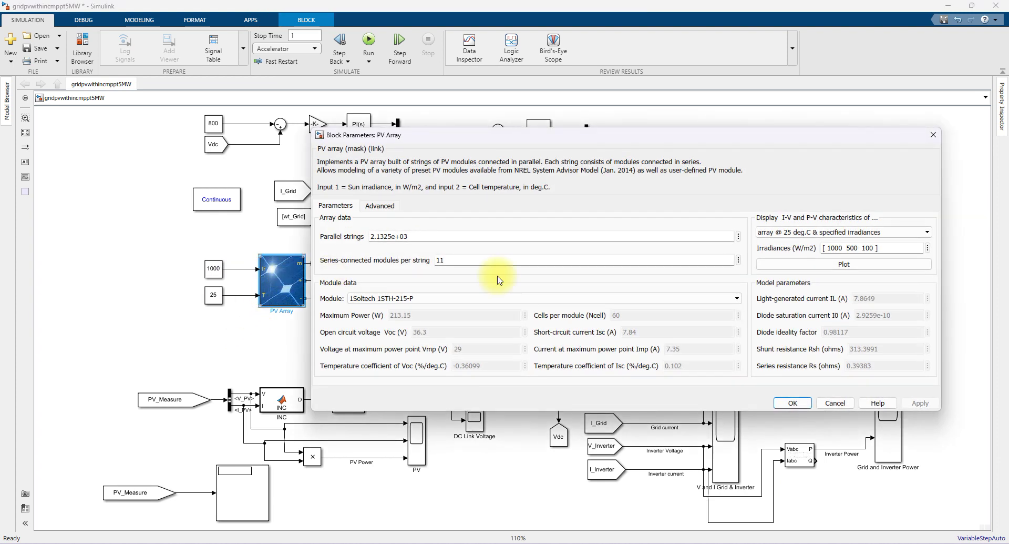
click(766, 266)
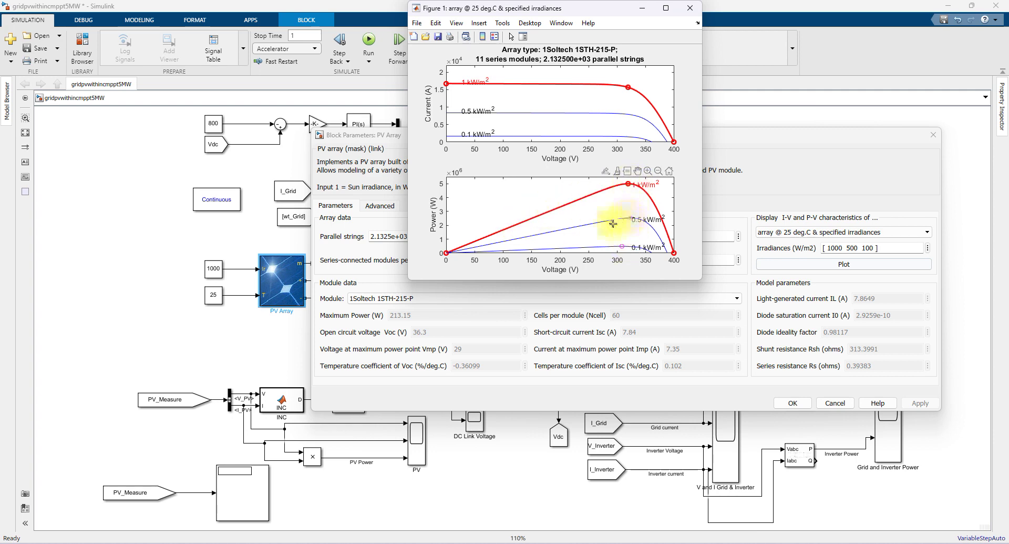
mouse_move(601, 222)
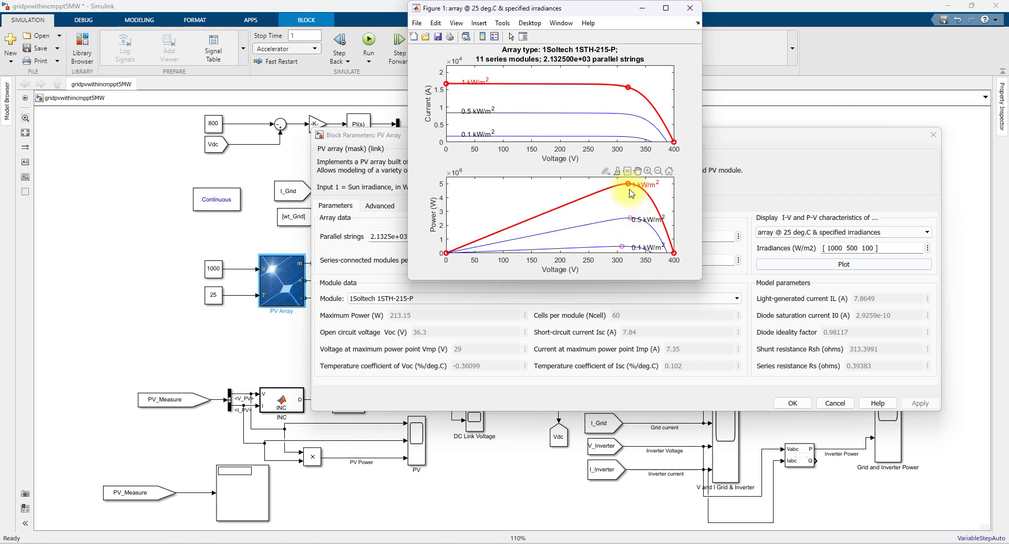
key(F9)
drag(623, 186, 638, 184)
mouse_move(626, 216)
mouse_down()
mouse_move(639, 215)
mouse_move(632, 242)
mouse_up()
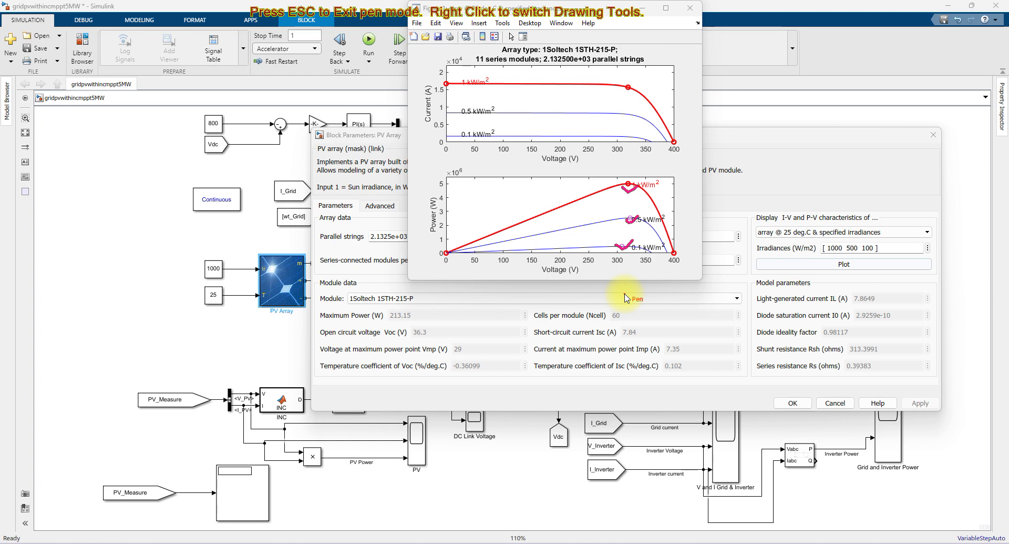
key(Escape)
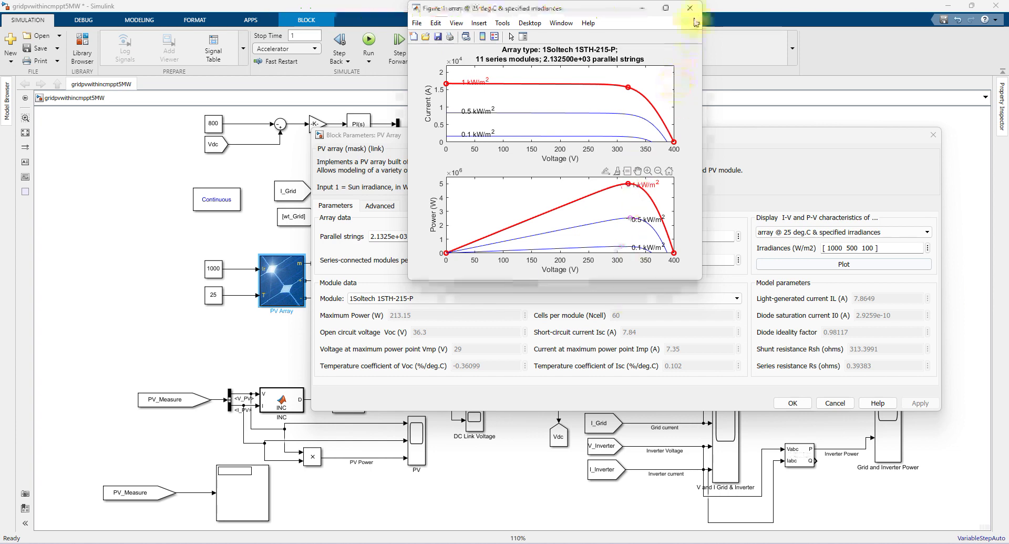
click(690, 8)
click(934, 134)
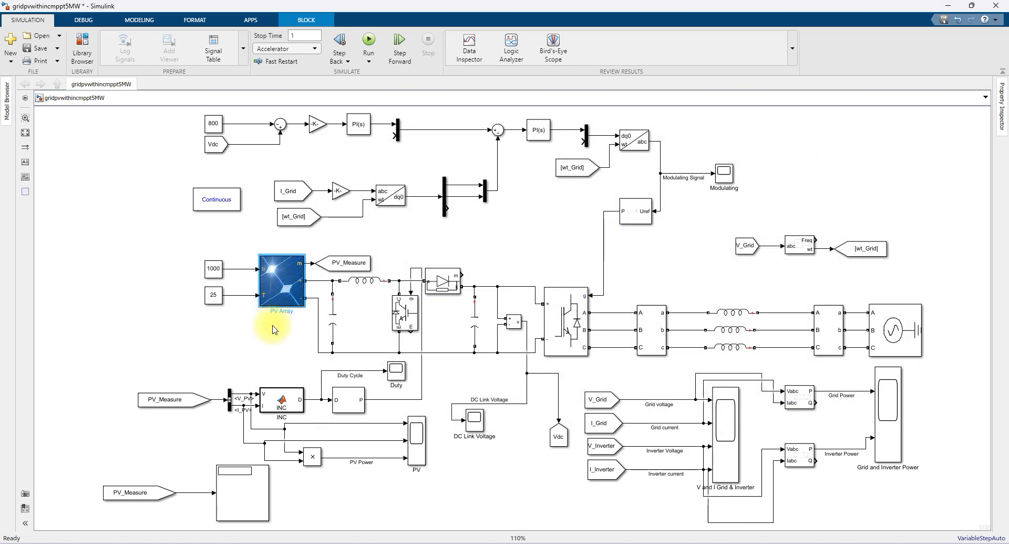
click(279, 361)
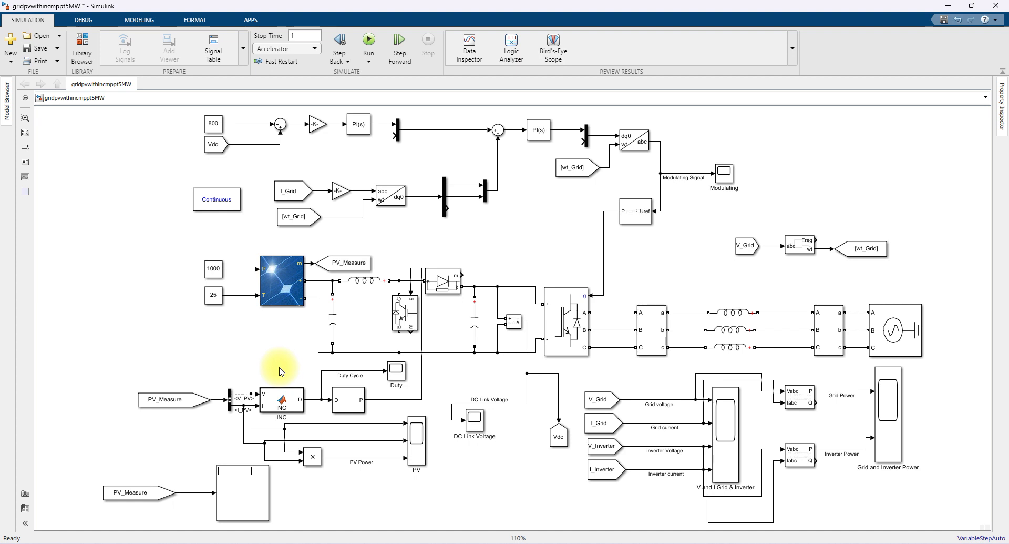
click(289, 400)
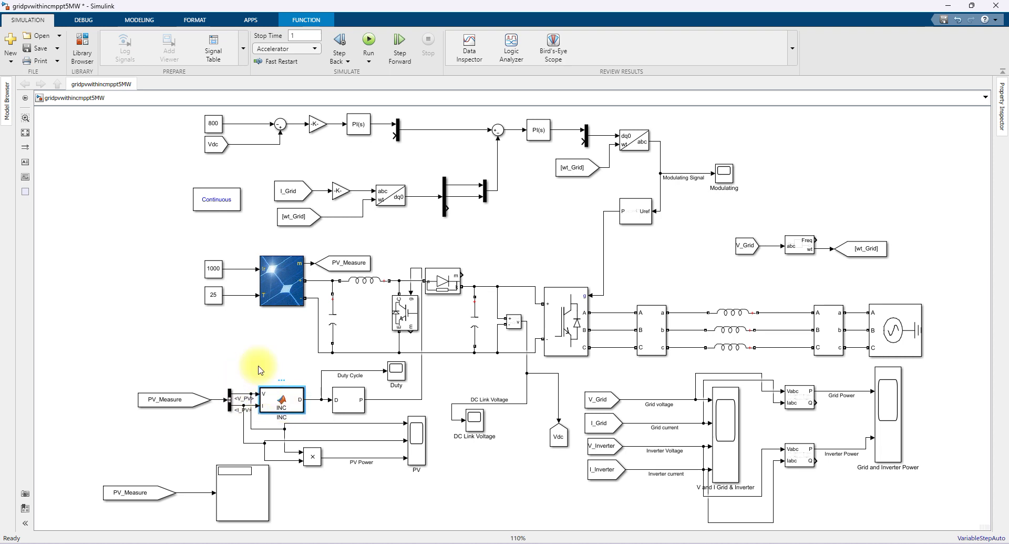
Step: Draw arrows at the INC block's voltage and current inputs, clear them, and open the INC function code
key(F9)
mouse_move(243, 391)
mouse_down()
mouse_move(235, 382)
mouse_move(247, 375)
mouse_up()
drag(237, 428, 237, 412)
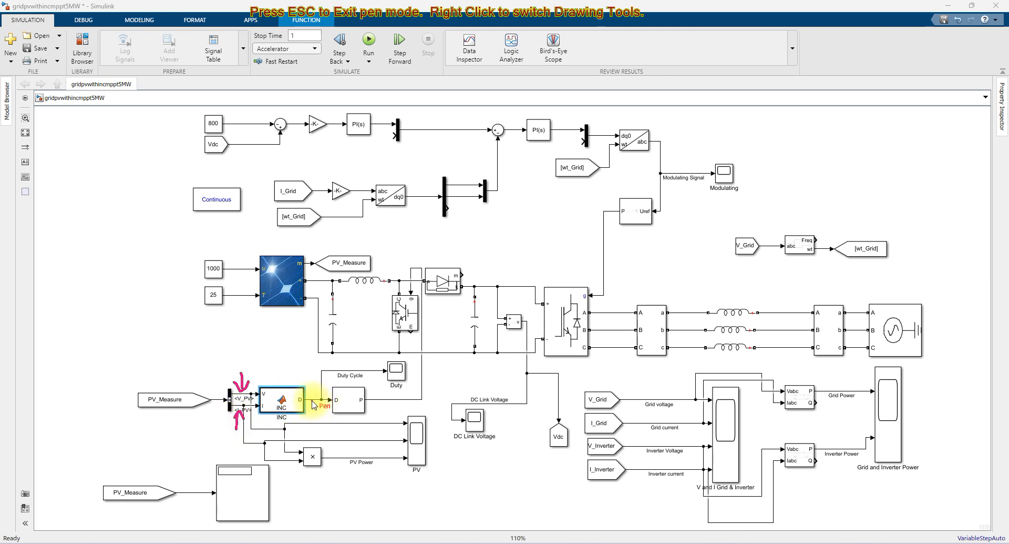
key(Escape)
double_click(279, 402)
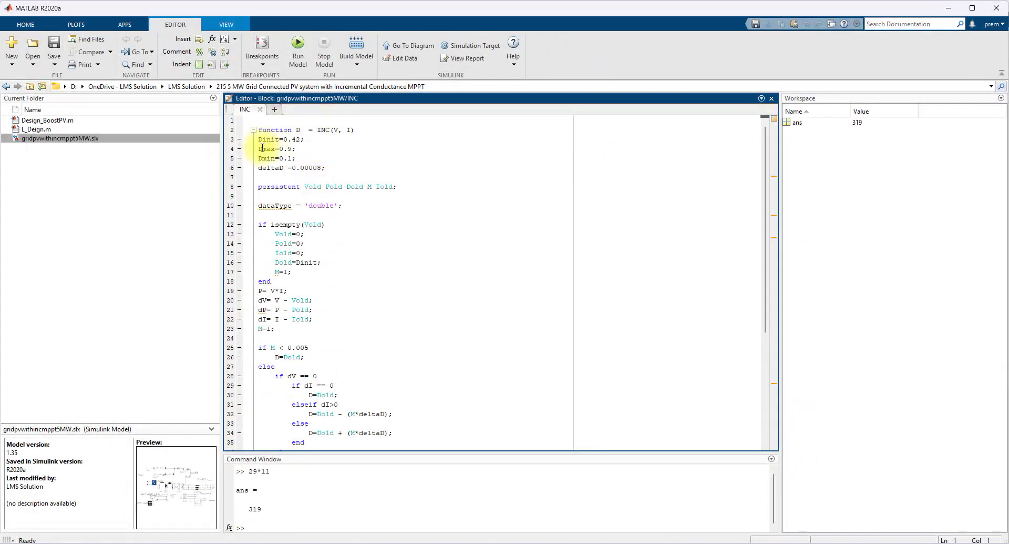
drag(258, 139, 327, 168)
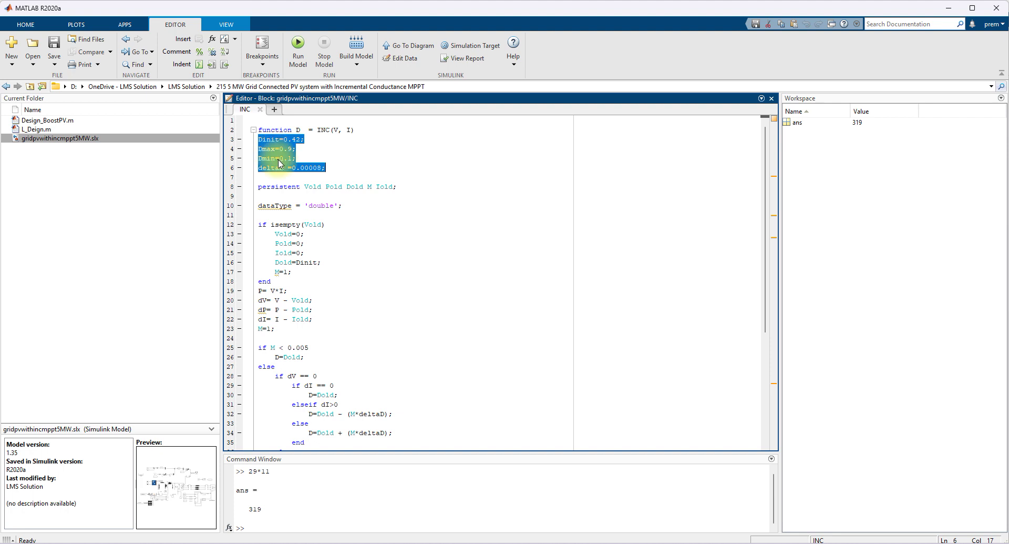
drag(279, 163, 327, 168)
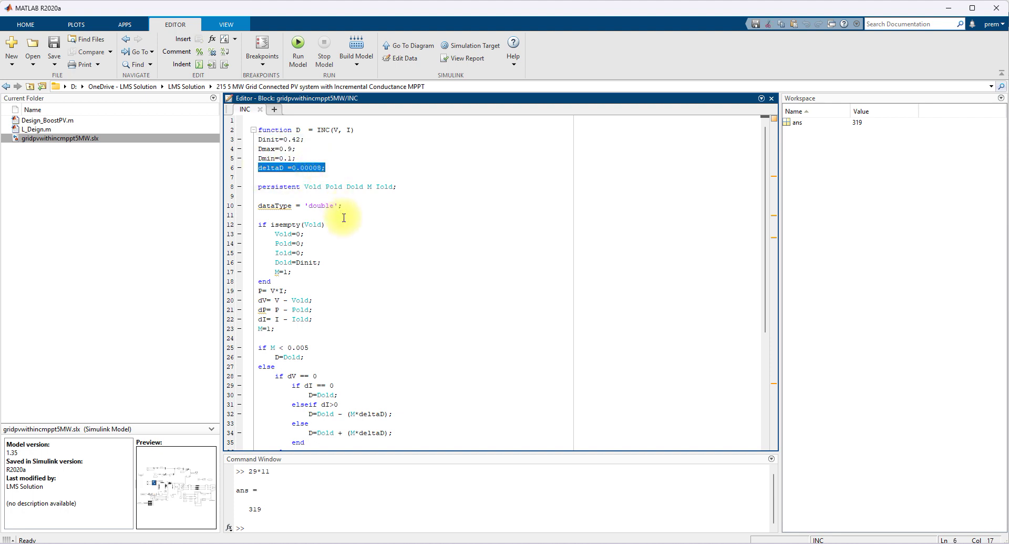
click(341, 267)
drag(397, 187, 258, 187)
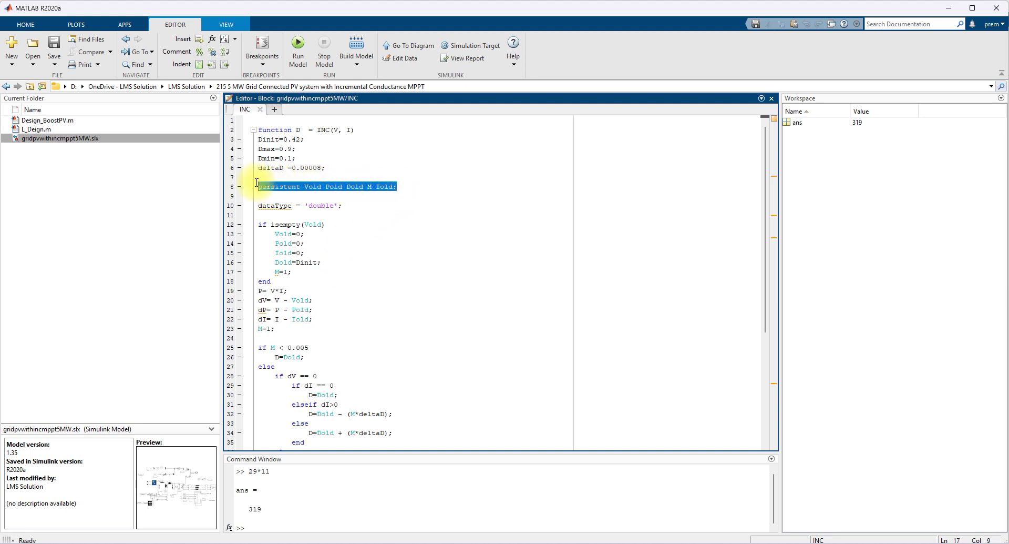
click(378, 225)
click(314, 188)
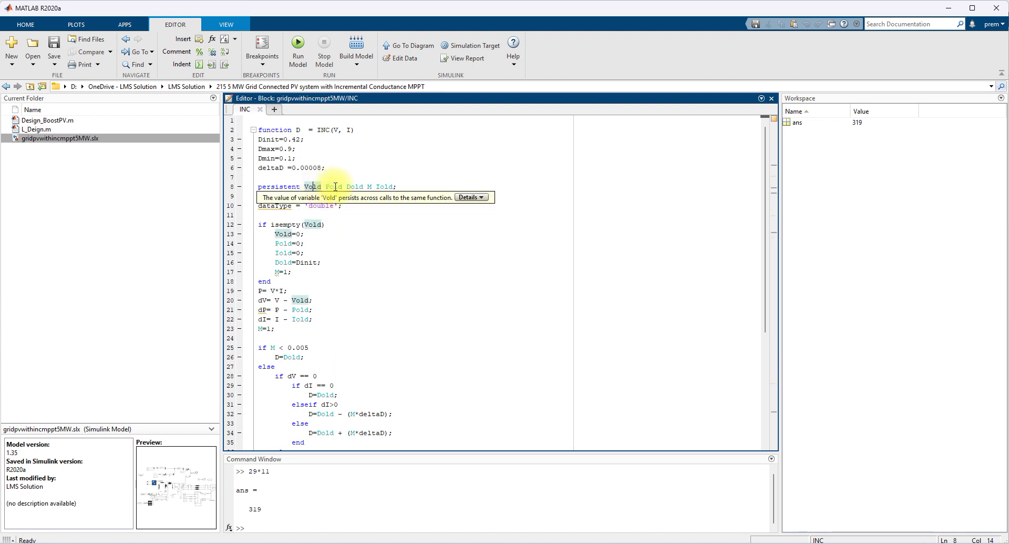
click(336, 187)
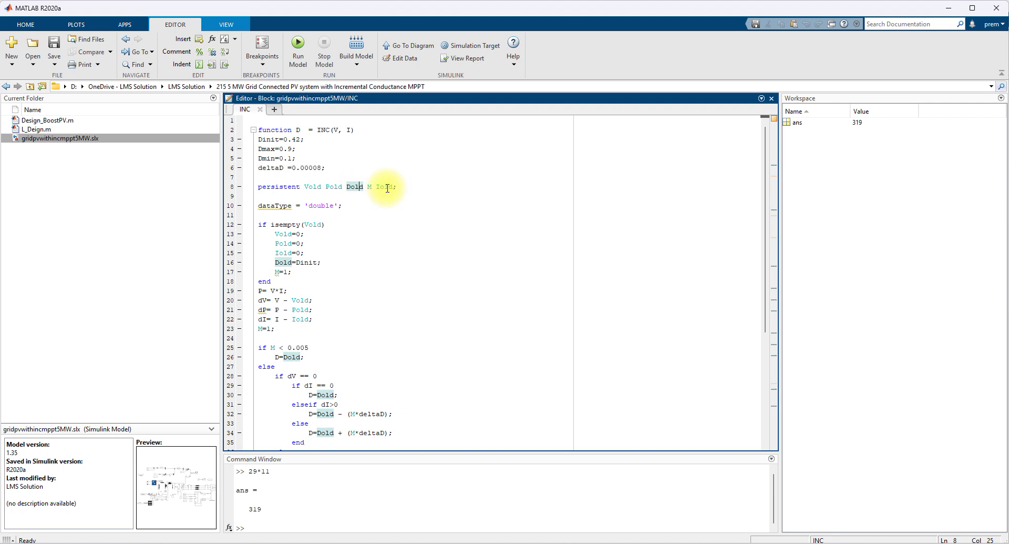
click(383, 188)
click(381, 227)
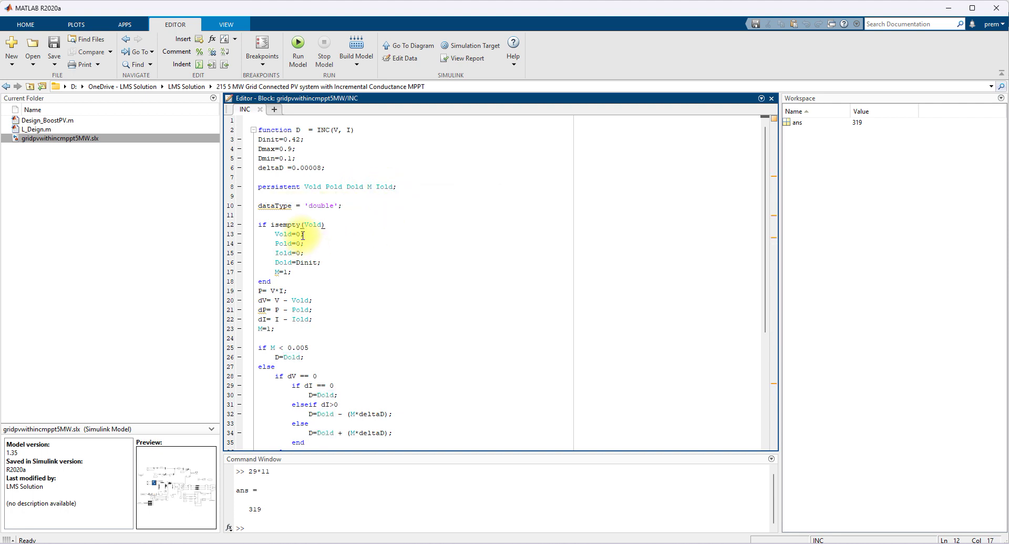
drag(292, 272, 262, 235)
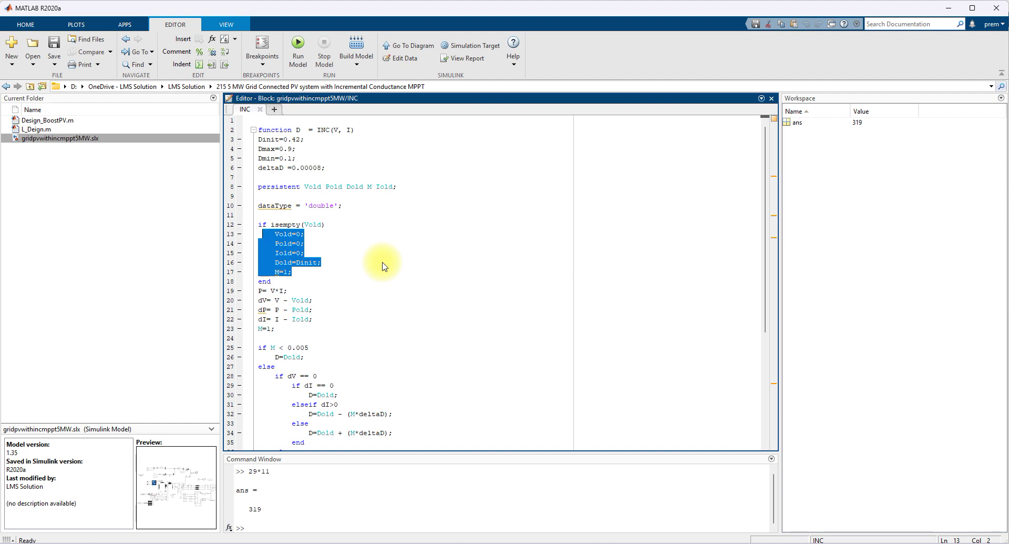
click(331, 290)
scroll(331, 291, down, 4)
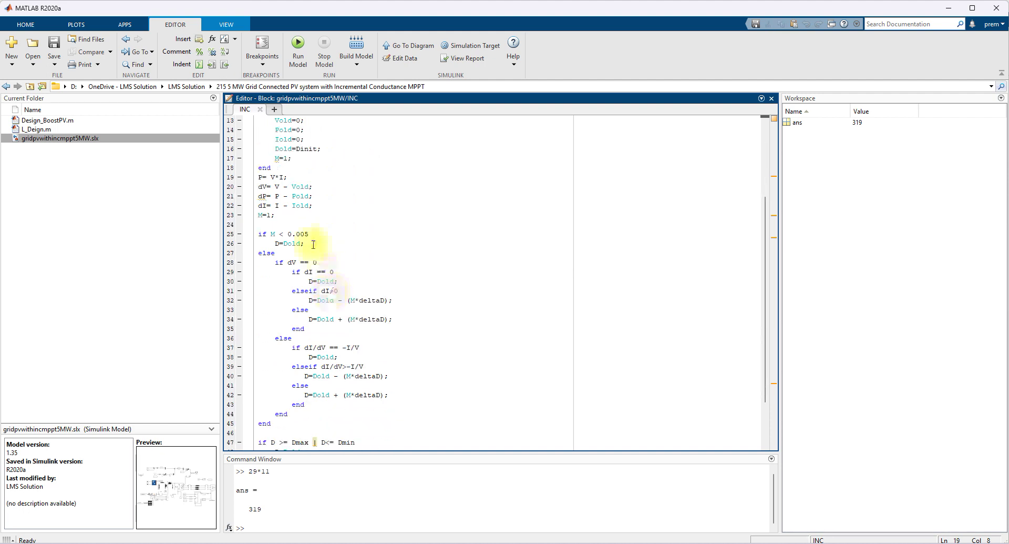
drag(288, 177, 258, 178)
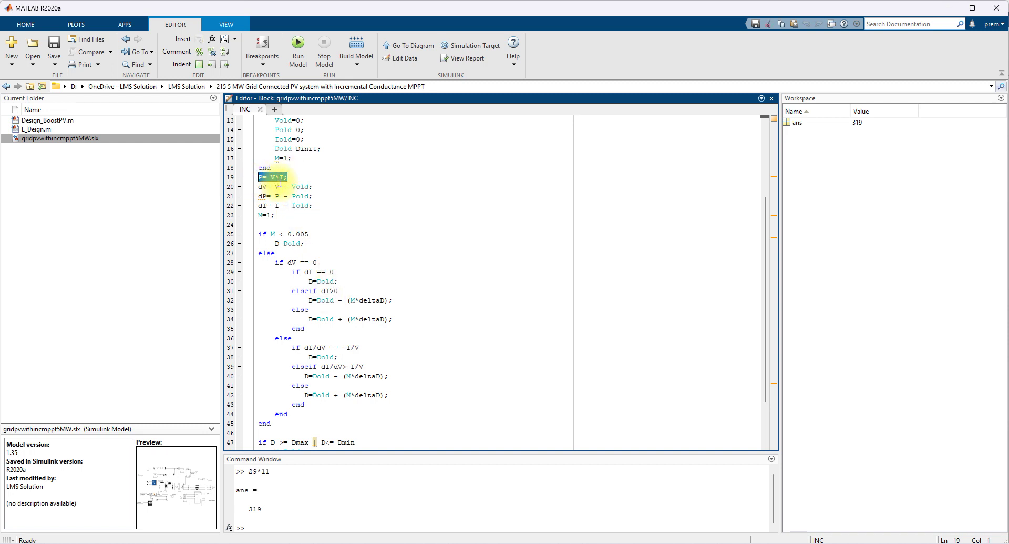
click(258, 178)
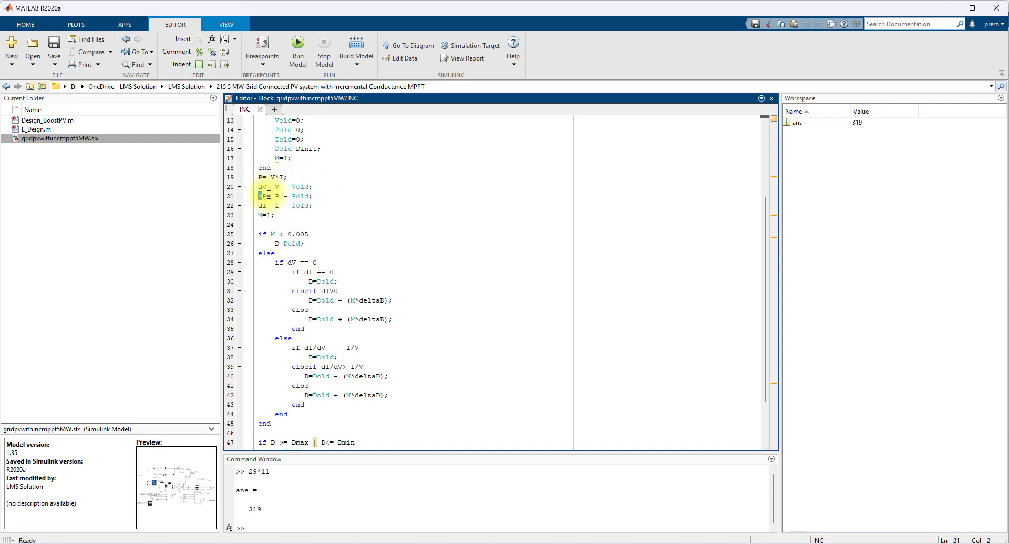
click(266, 205)
scroll(333, 219, down, 2)
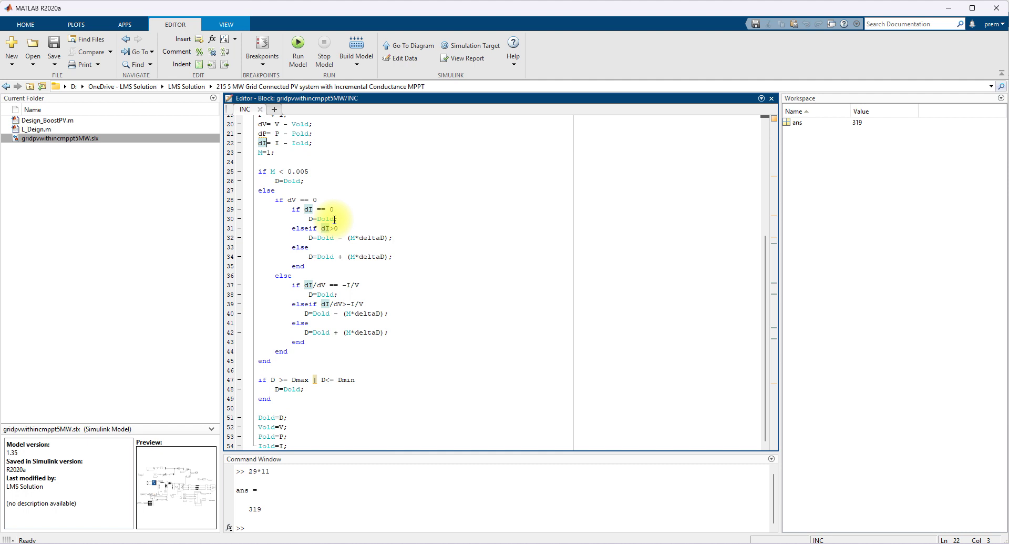
drag(271, 361, 252, 192)
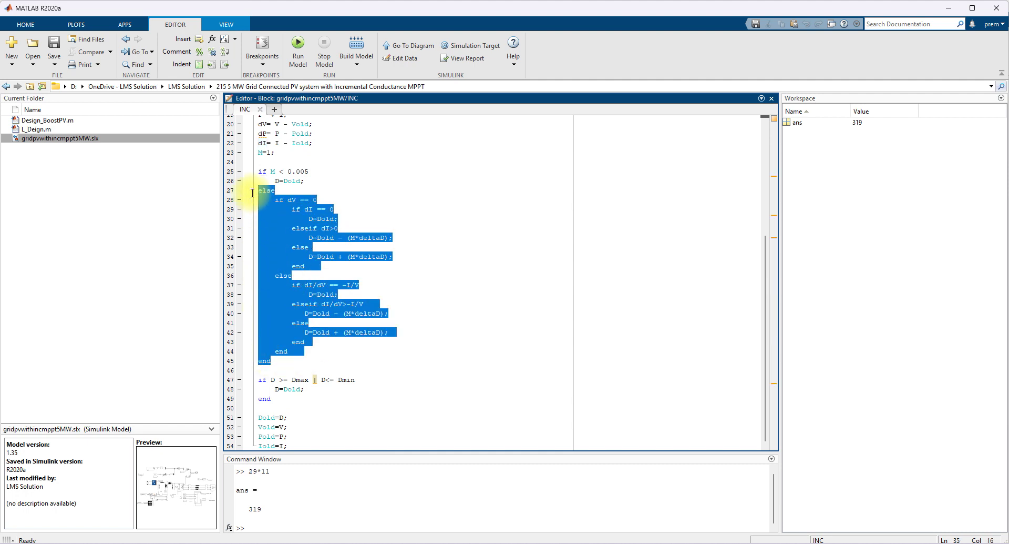
click(317, 244)
drag(291, 200, 327, 202)
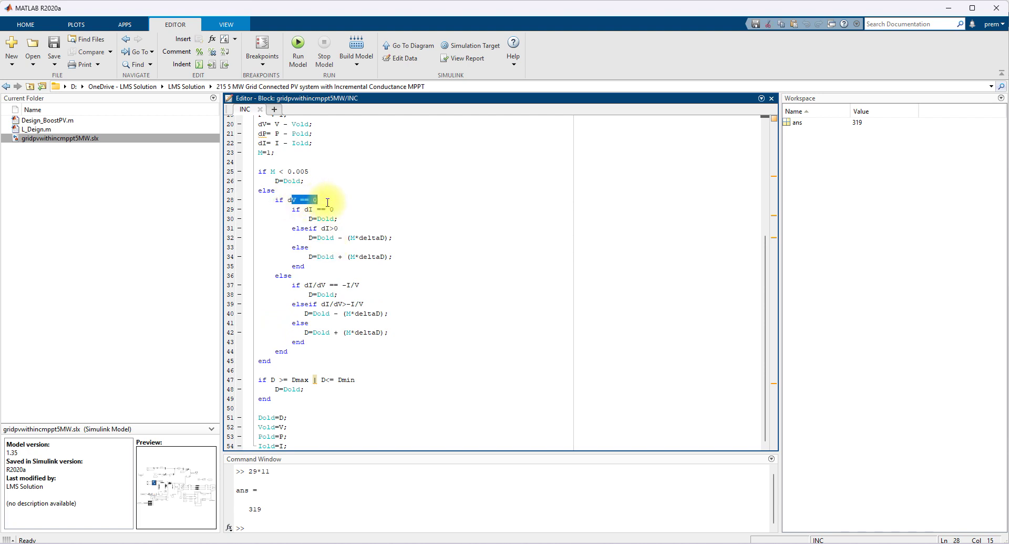
click(308, 218)
drag(288, 199, 344, 209)
click(326, 209)
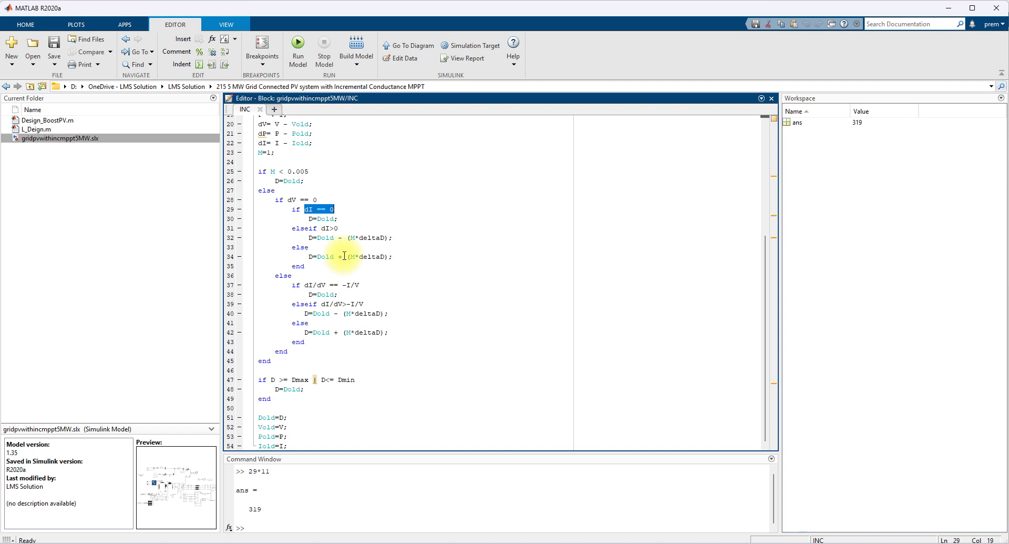
click(309, 208)
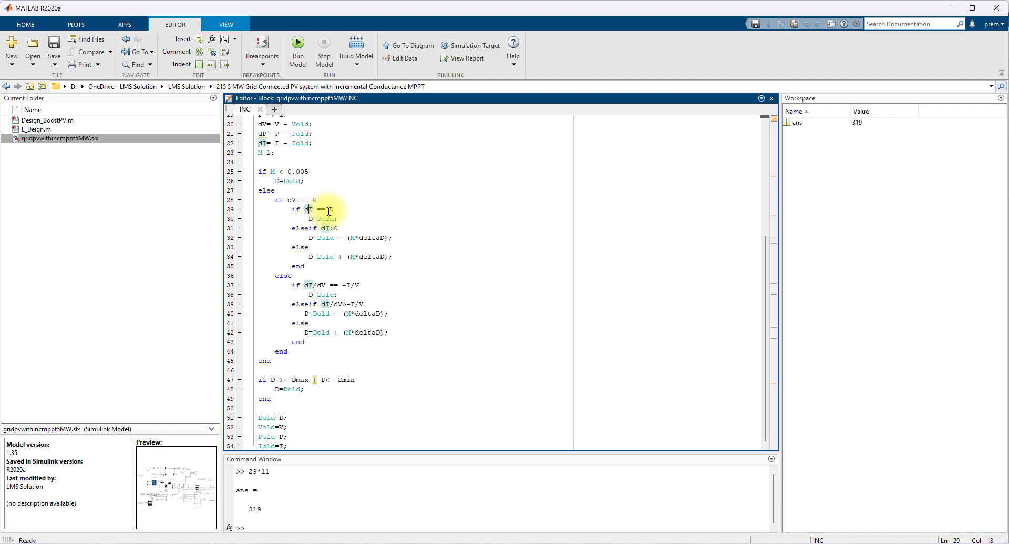
key(F10)
Step: Sketch P-V axes, a peaked curve, a level line and a lower curve, and tick line 32's duty decrease
mouse_move(503, 171)
mouse_down()
mouse_move(501, 265)
mouse_move(479, 242)
mouse_move(710, 197)
mouse_up()
mouse_move(503, 235)
mouse_down()
mouse_move(577, 151)
mouse_move(606, 159)
mouse_move(648, 212)
mouse_up()
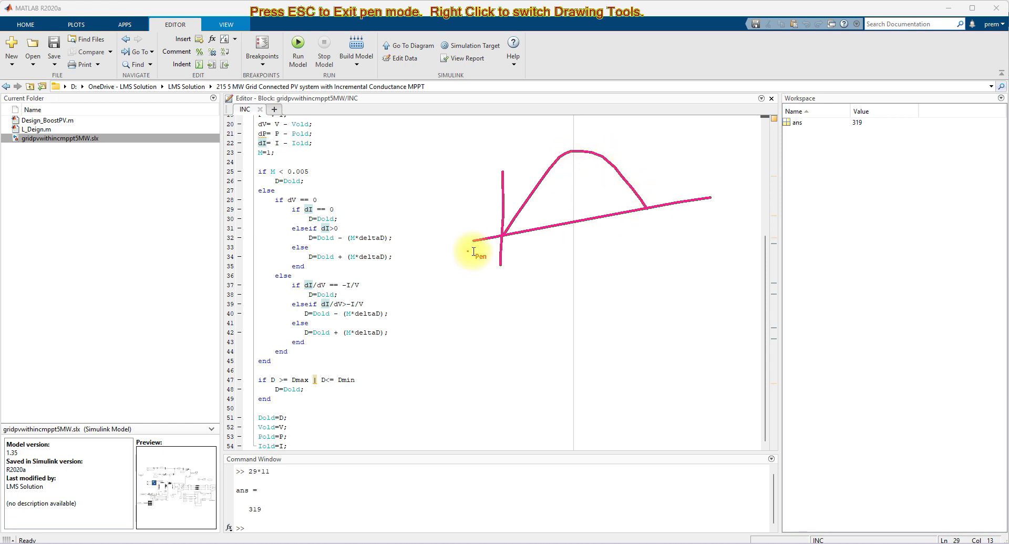
drag(495, 124, 505, 230)
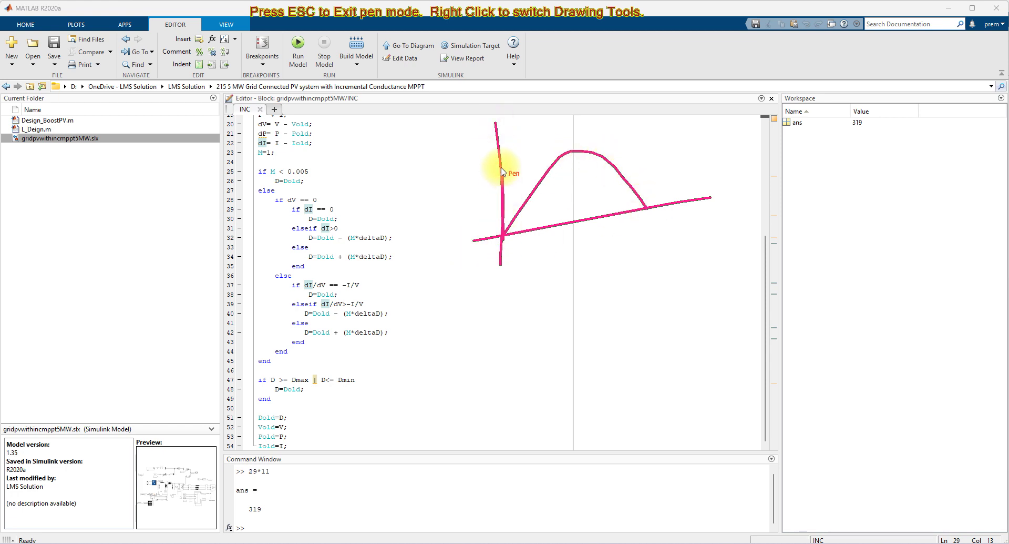
mouse_move(500, 181)
mouse_down()
mouse_move(569, 172)
mouse_move(604, 191)
mouse_move(608, 213)
mouse_up()
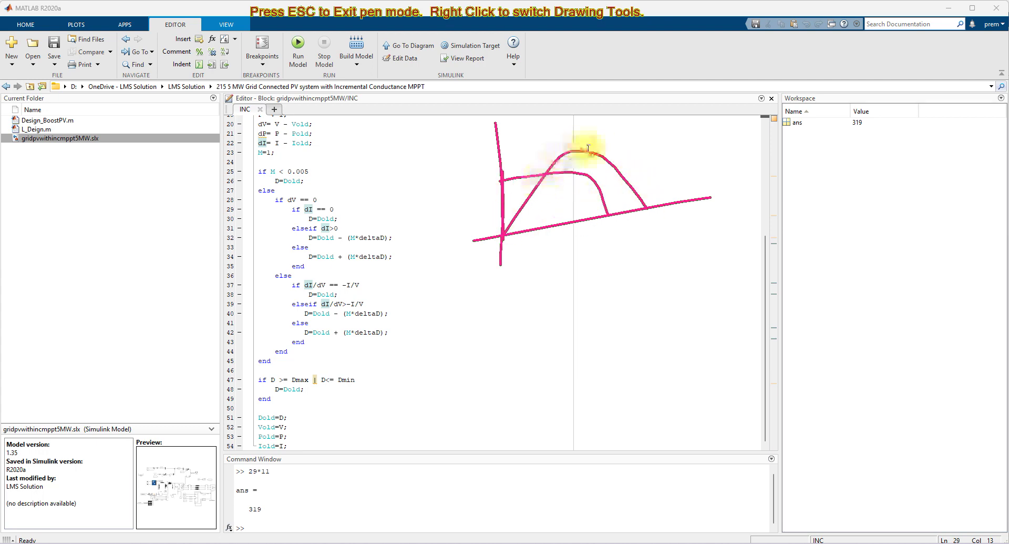
drag(579, 141, 589, 184)
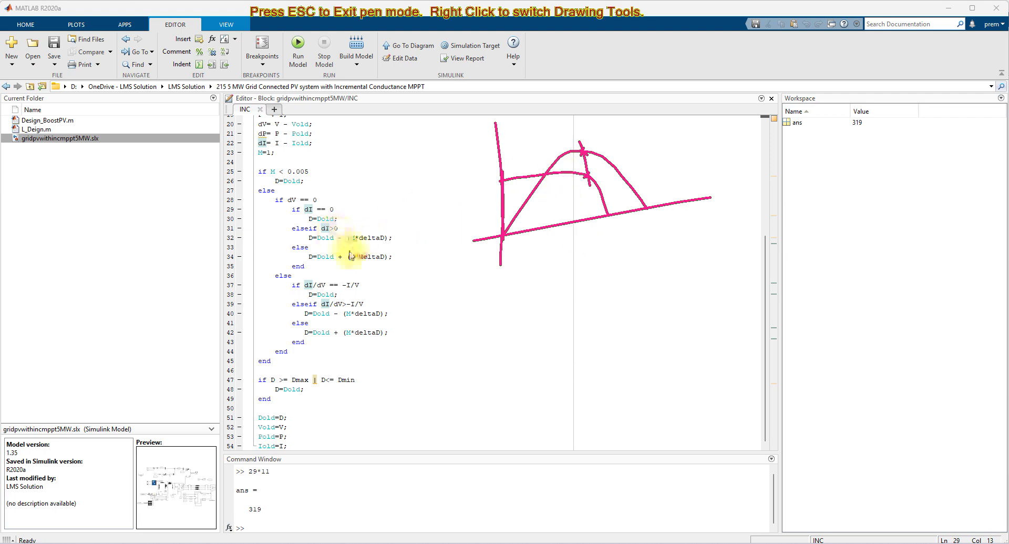
drag(391, 240, 403, 232)
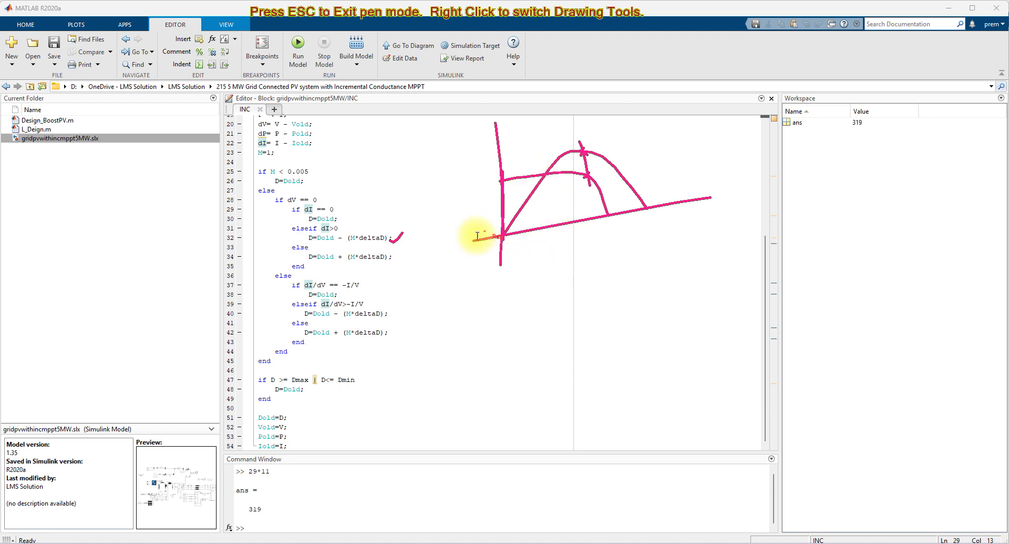
Step: Add an operating-point mark, an x and a curved arrow on the sketch, and underline dI/dV in line 37
mouse_move(545, 198)
mouse_down()
mouse_move(562, 240)
mouse_move(582, 240)
mouse_move(598, 225)
mouse_up()
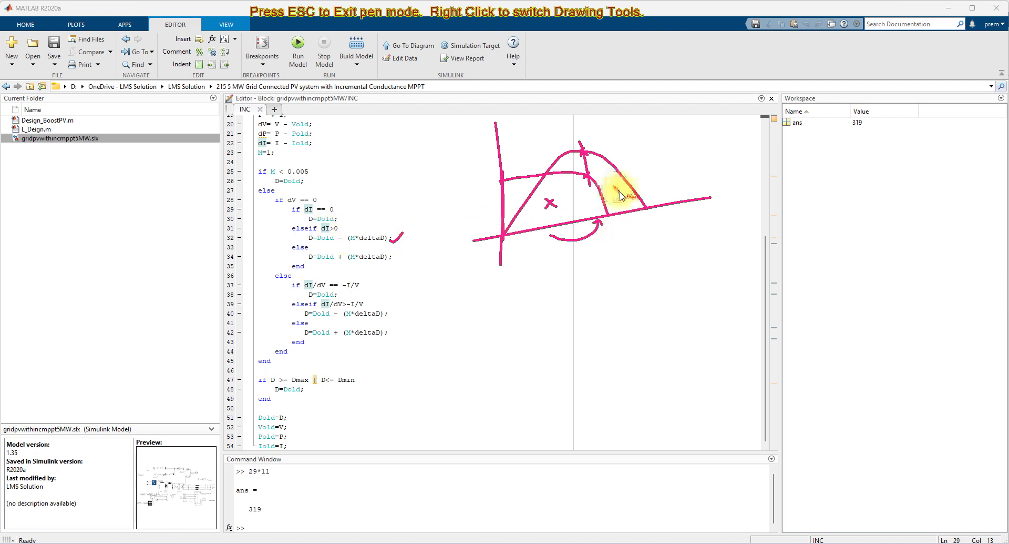
drag(614, 185, 621, 193)
drag(620, 185, 615, 193)
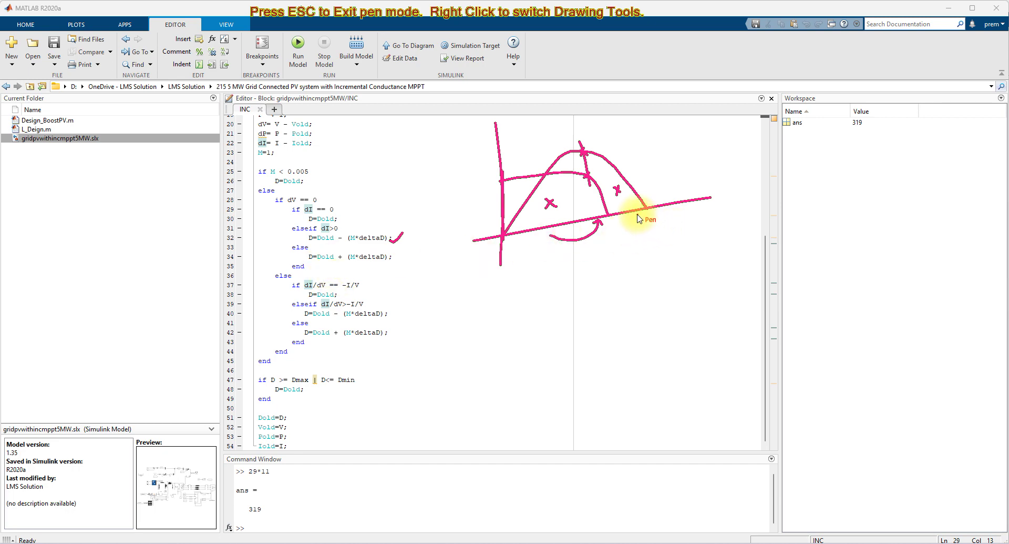
drag(638, 211, 621, 226)
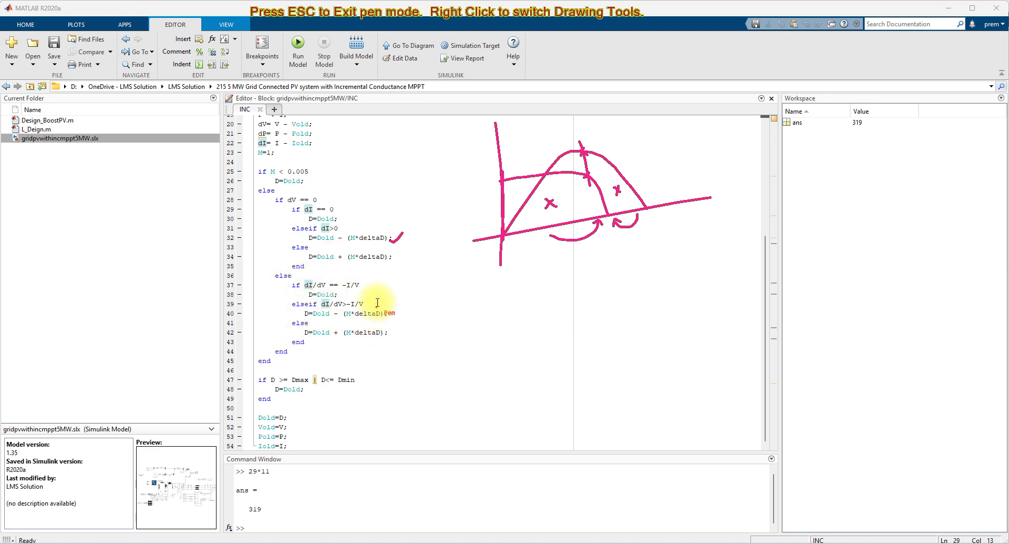
drag(305, 289, 359, 290)
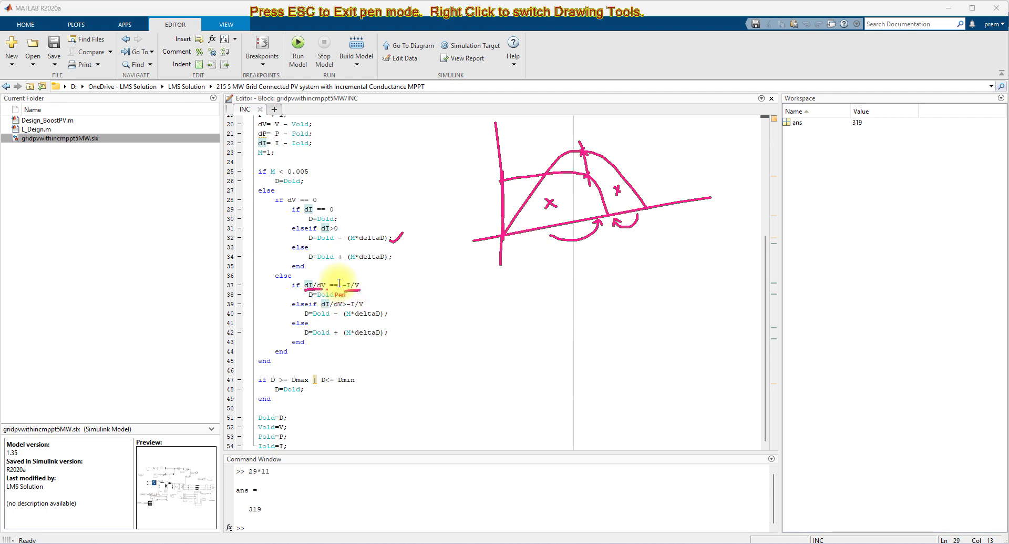
Step: Mark the curve peak, complete the x marks on both sides and the curved arrow, then erase all ink
mouse_move(583, 139)
mouse_down()
mouse_move(578, 166)
mouse_move(591, 175)
mouse_move(581, 140)
mouse_up()
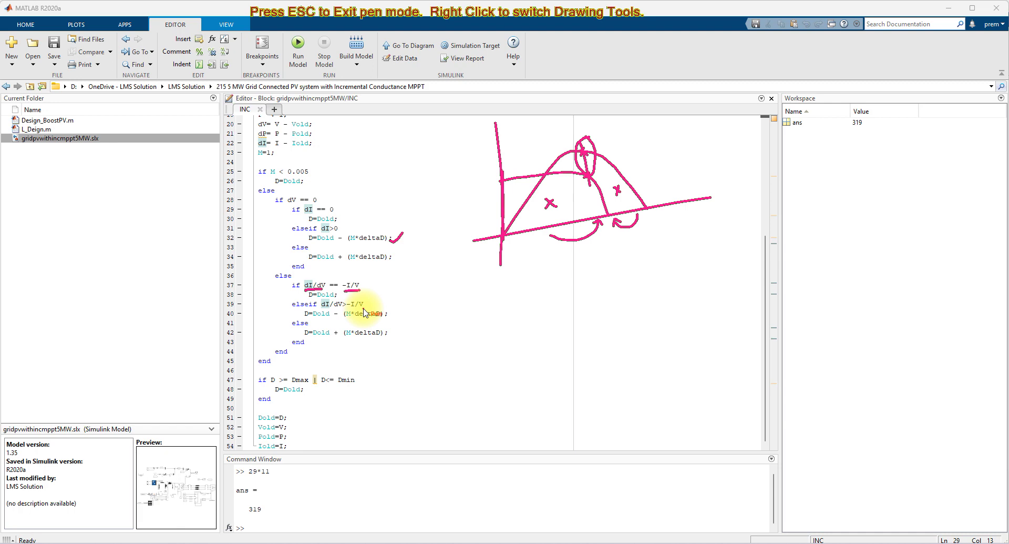
mouse_move(547, 190)
mouse_down()
mouse_move(572, 201)
mouse_move(542, 210)
mouse_up()
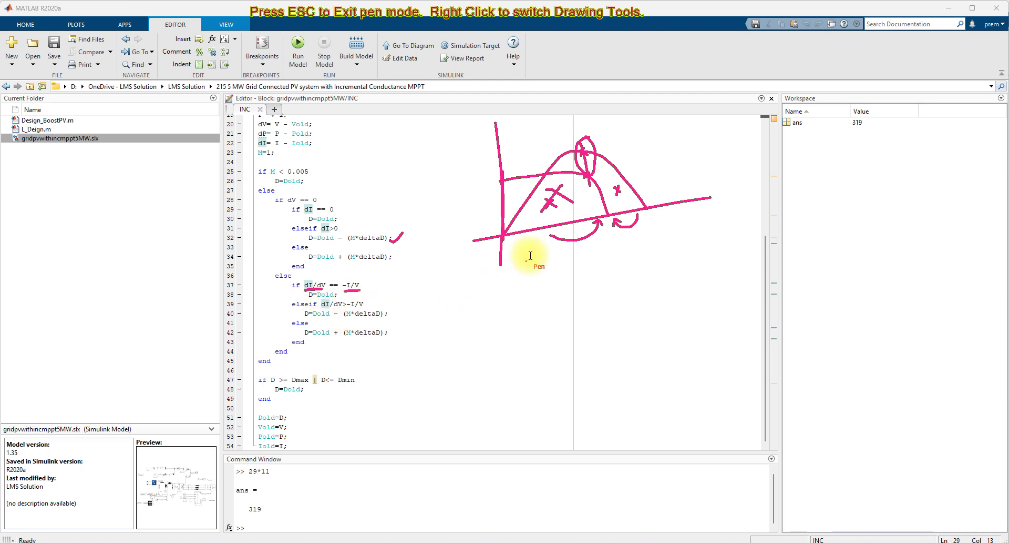
click(610, 190)
drag(621, 183, 611, 204)
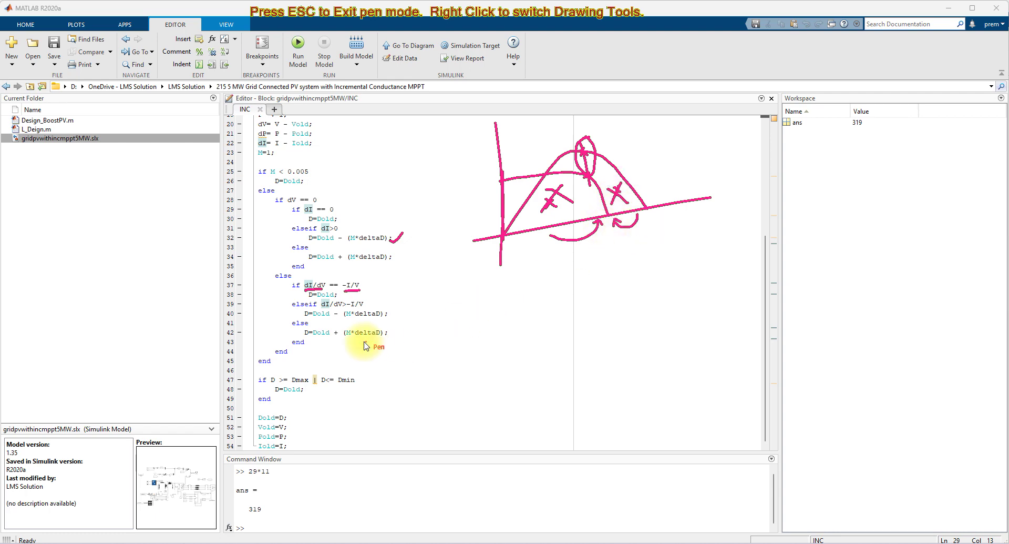
drag(642, 217, 613, 220)
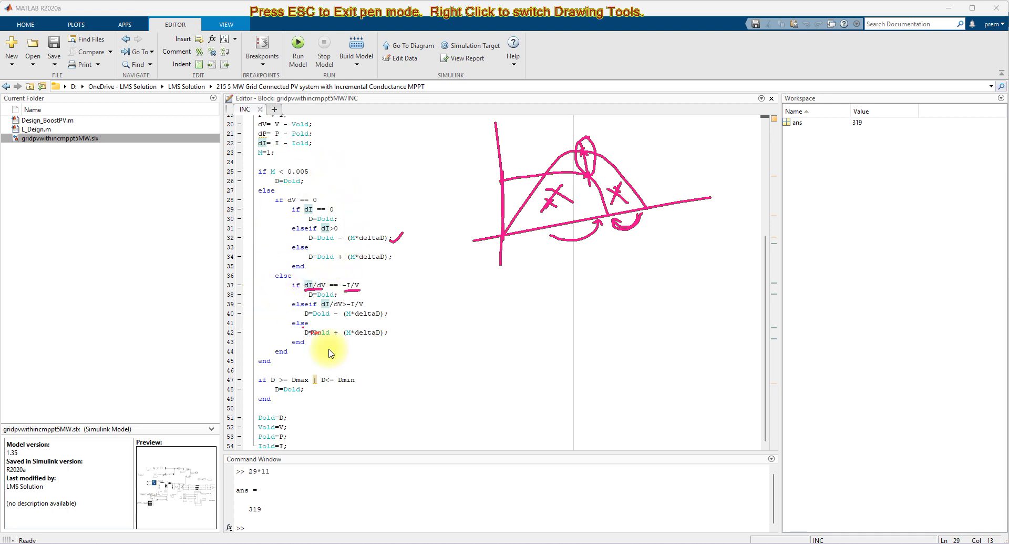
key(Escape)
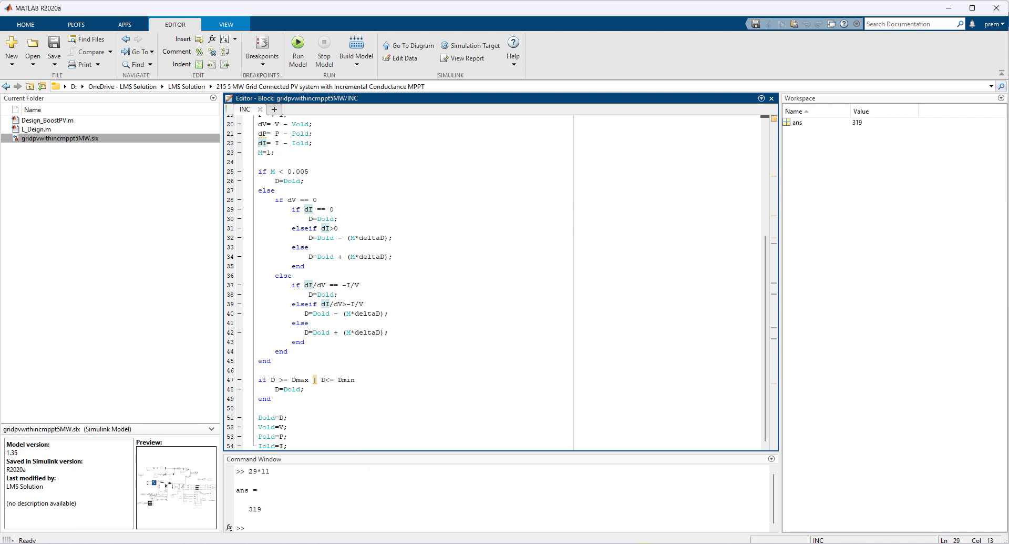
Step: Bring gridpvwithincmppt5MW forward, sketch duty-cycle pulses feeding the boost switch, then clear the ink
mouse_move(579, 543)
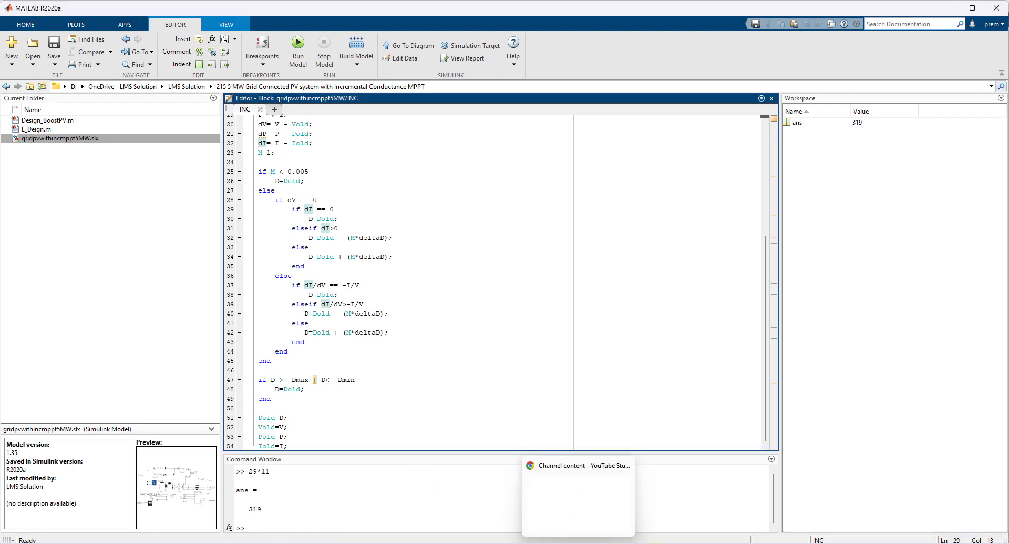
click(478, 467)
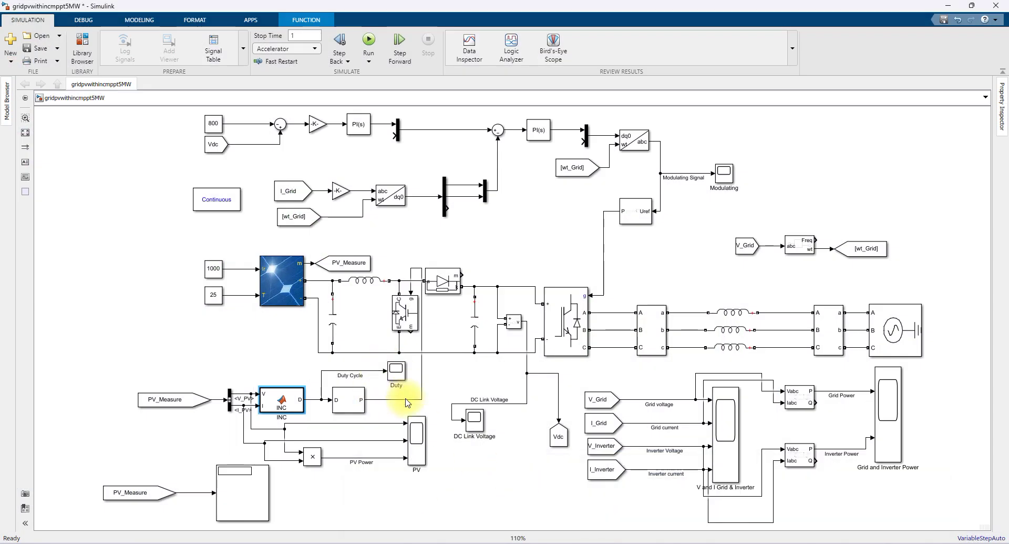
key(F9)
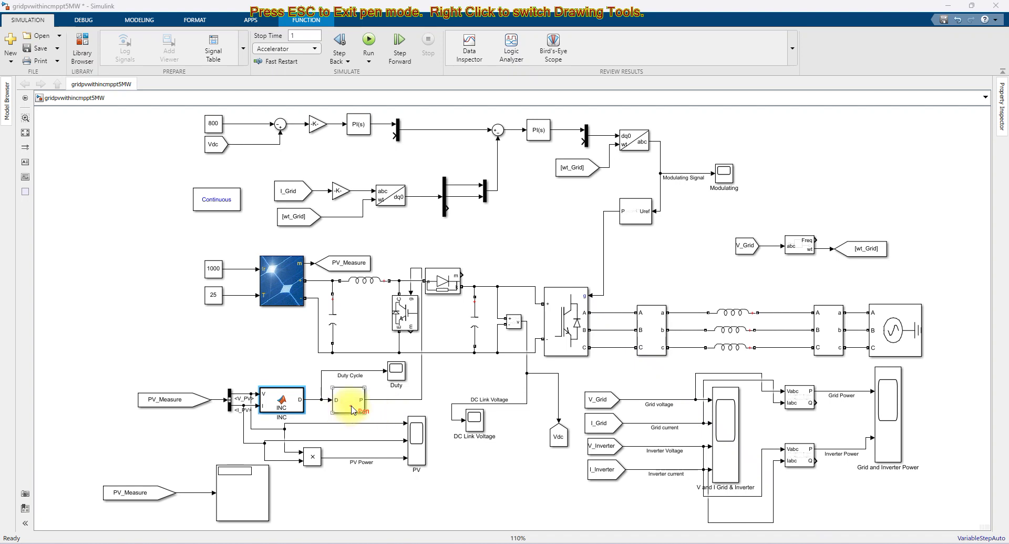
right_click(348, 422)
mouse_move(427, 394)
mouse_down()
mouse_move(471, 379)
mouse_move(482, 388)
mouse_move(459, 383)
mouse_move(453, 307)
mouse_move(424, 320)
mouse_up()
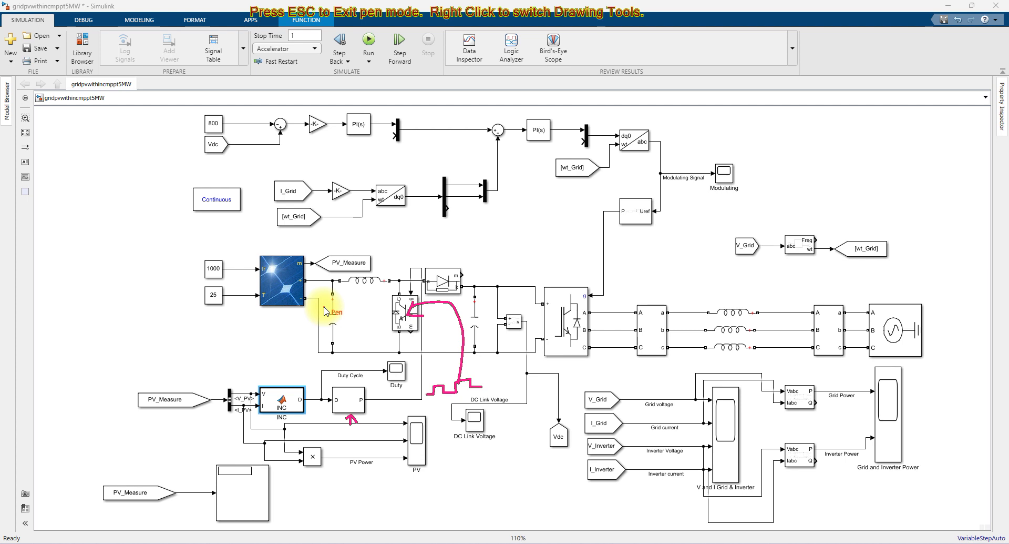
key(Escape)
click(740, 336)
click(552, 351)
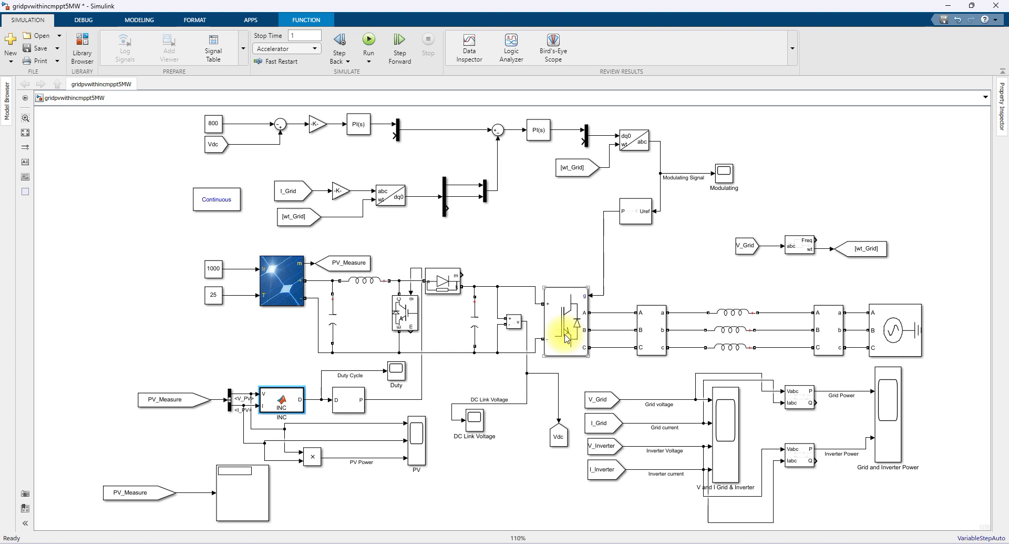
click(731, 330)
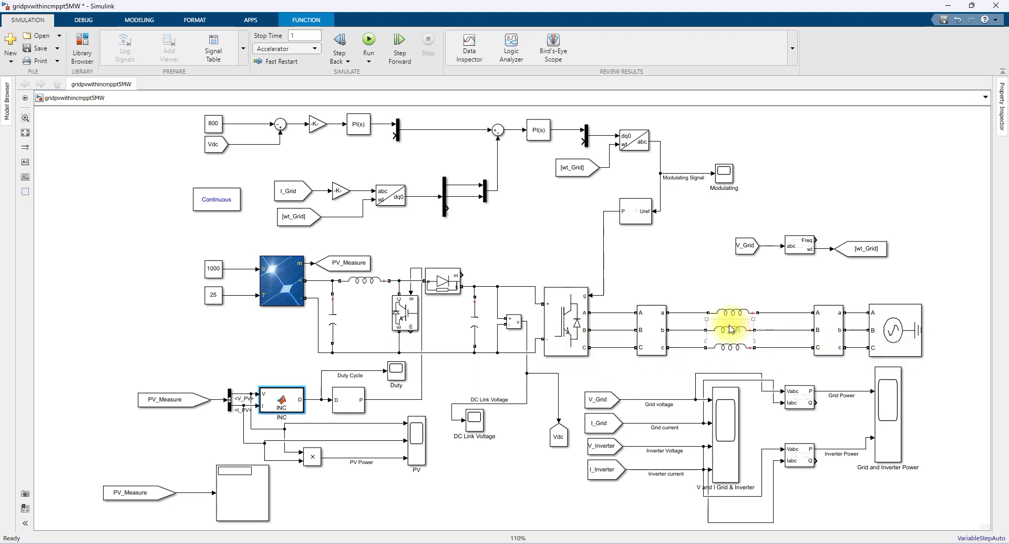
drag(694, 289, 758, 363)
click(735, 319)
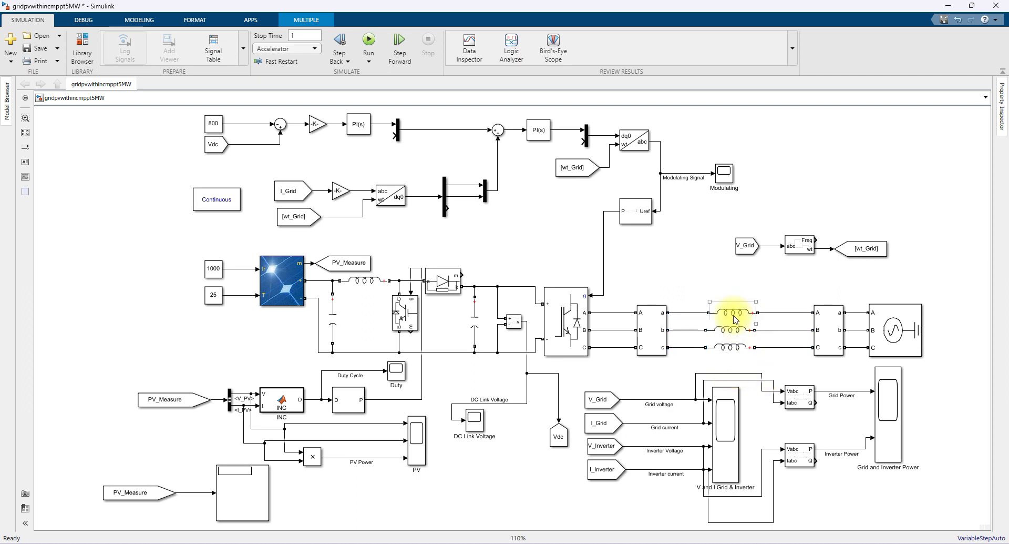
click(731, 333)
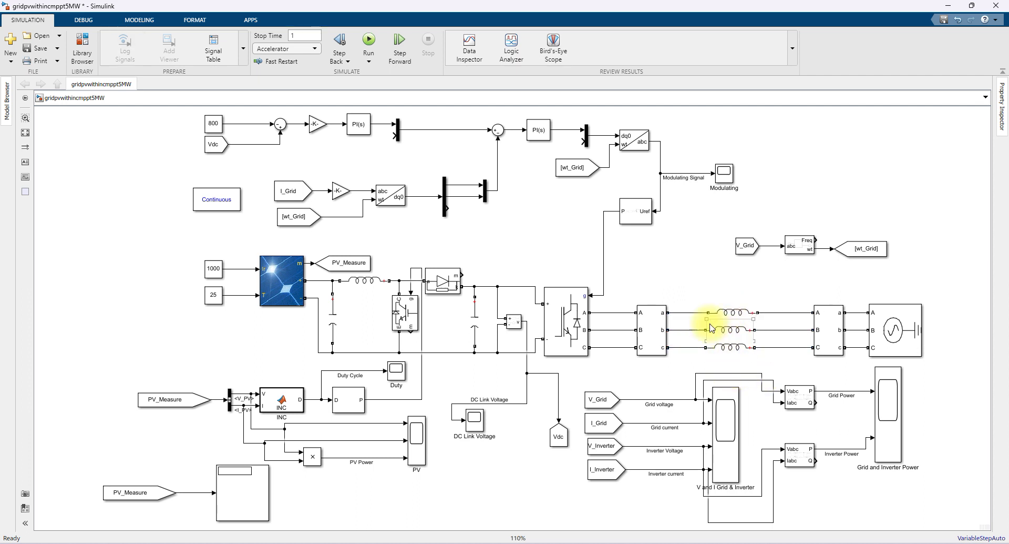
click(261, 301)
double_click(896, 341)
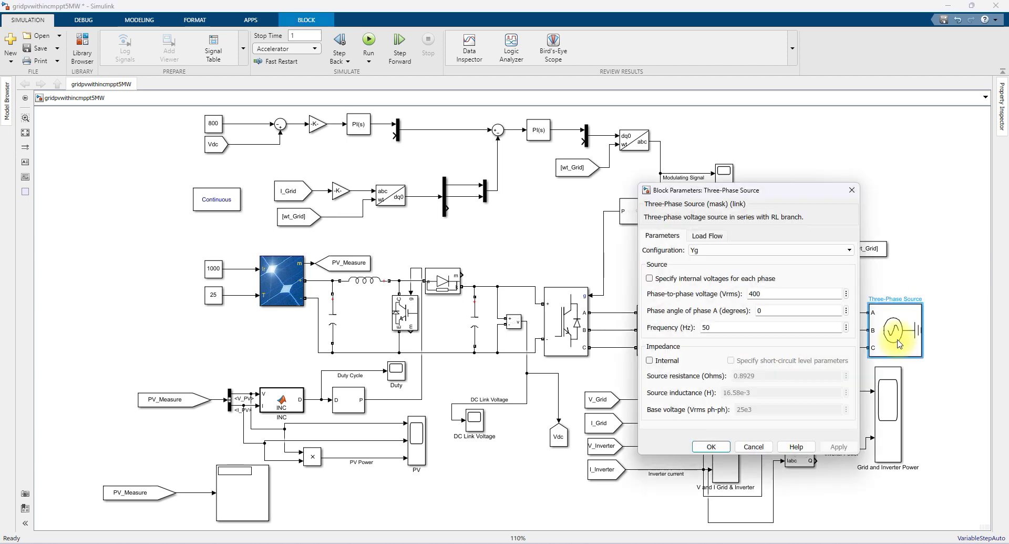
double_click(795, 296)
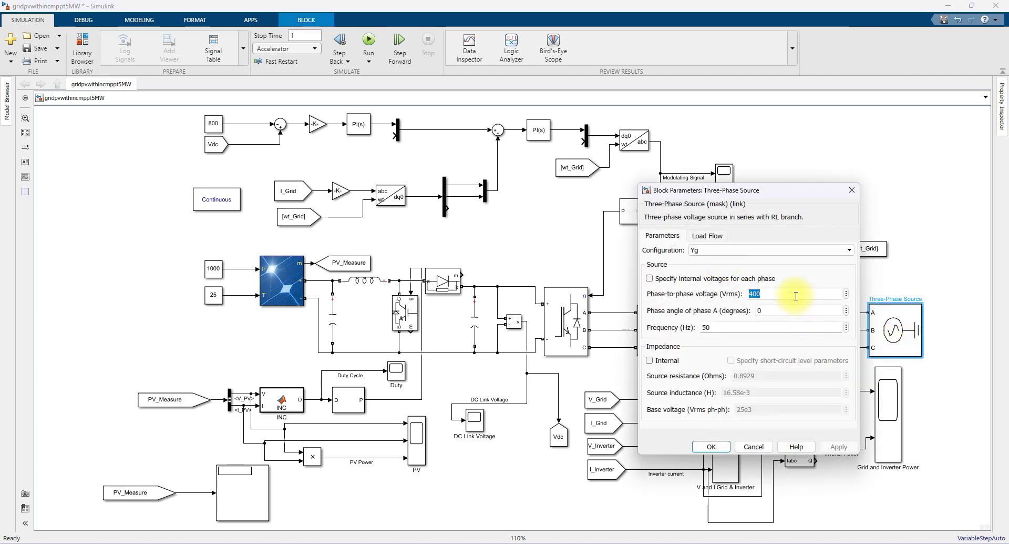
double_click(722, 330)
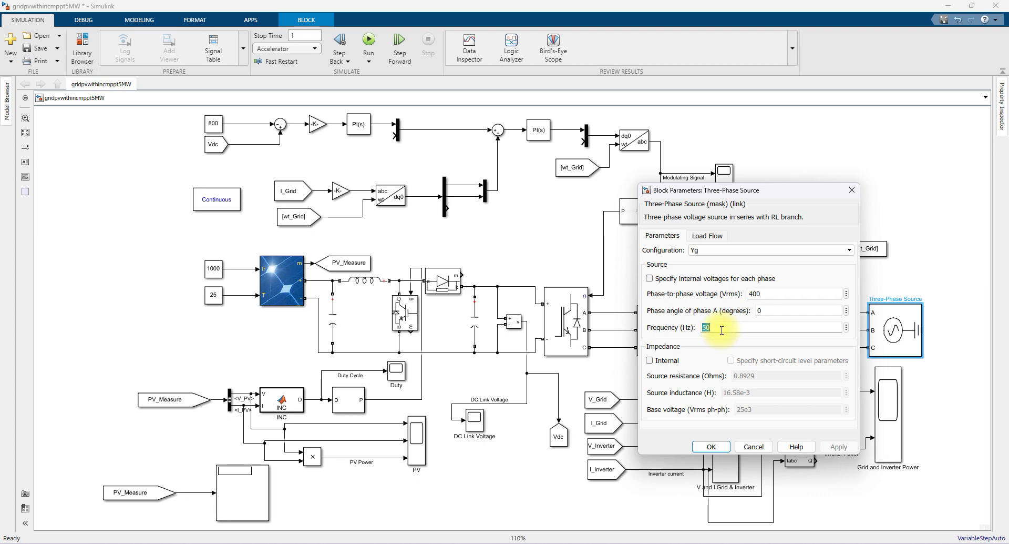
click(729, 446)
drag(694, 292, 757, 350)
click(624, 366)
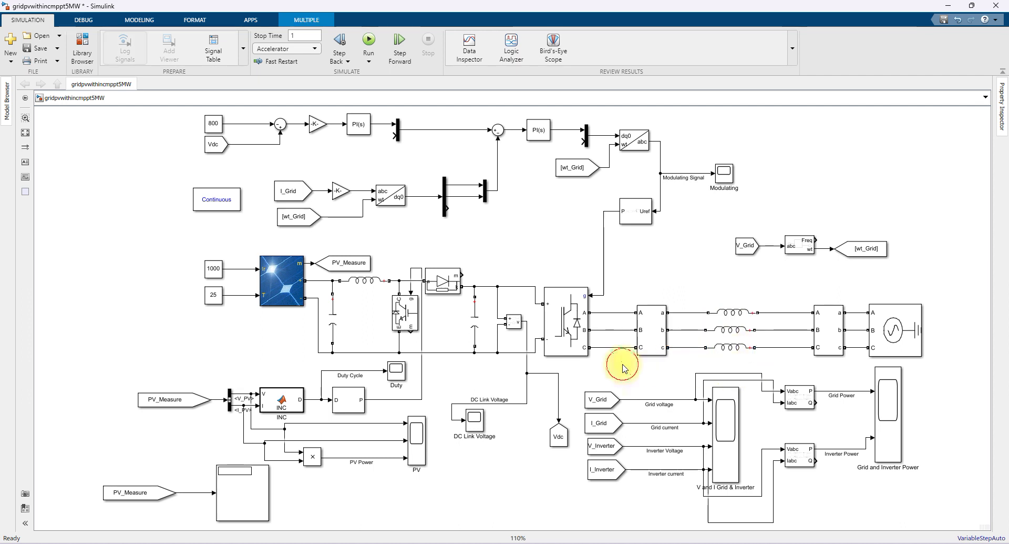
Step: Circle the DC-link voltage measurement, trace Vdc to the 800 reference, mark -K- and PI(s), then clear
click(574, 334)
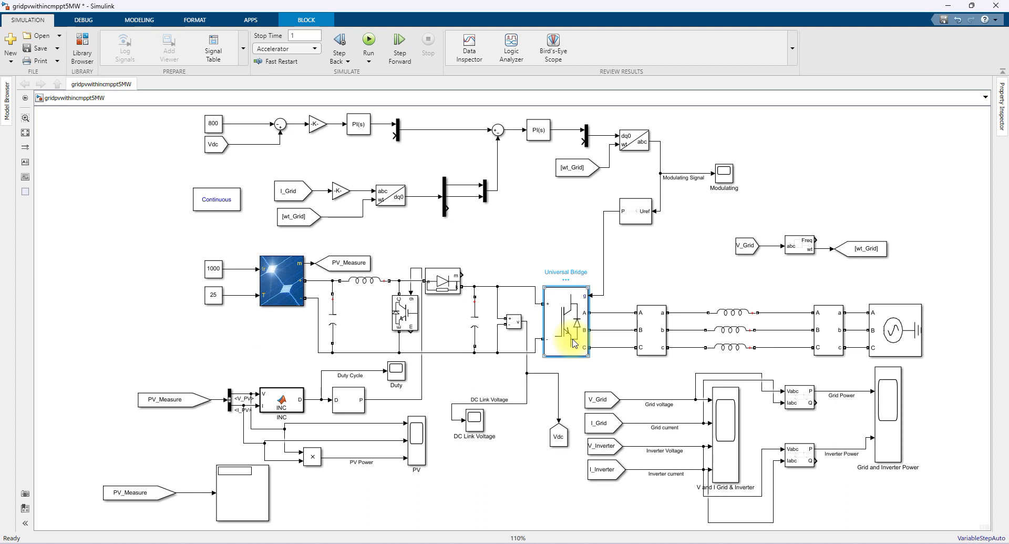
key(F10)
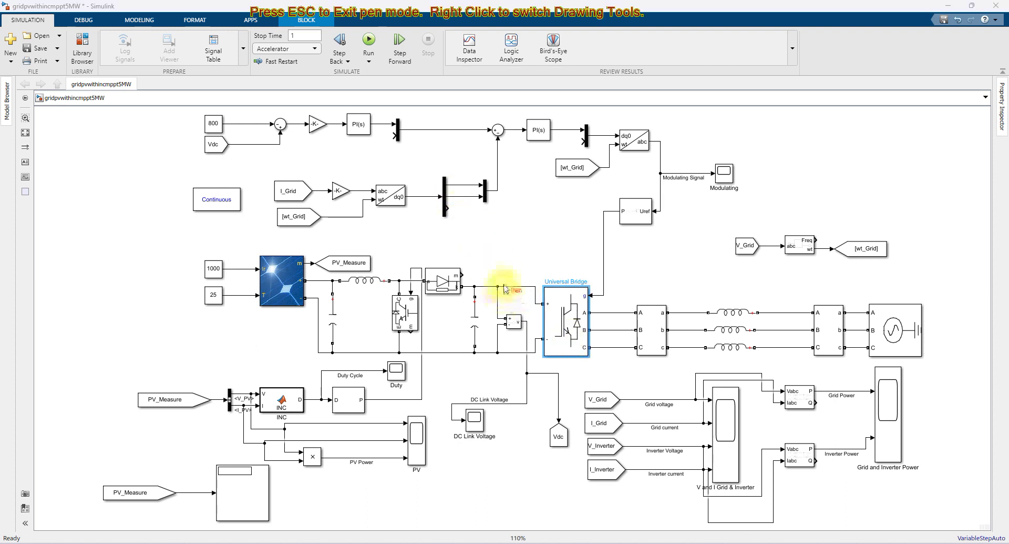
mouse_move(504, 277)
mouse_down()
mouse_move(478, 334)
mouse_move(485, 354)
mouse_move(507, 359)
mouse_move(521, 321)
mouse_move(502, 274)
mouse_up()
mouse_move(555, 447)
mouse_down()
mouse_move(469, 456)
mouse_move(207, 354)
mouse_move(156, 267)
mouse_move(159, 179)
mouse_move(198, 138)
mouse_up()
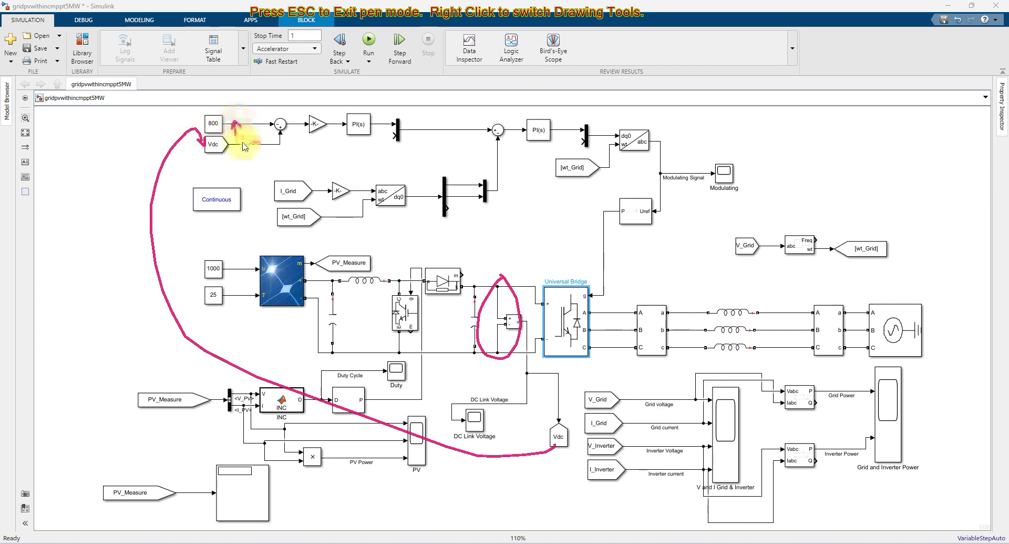
drag(305, 136, 330, 136)
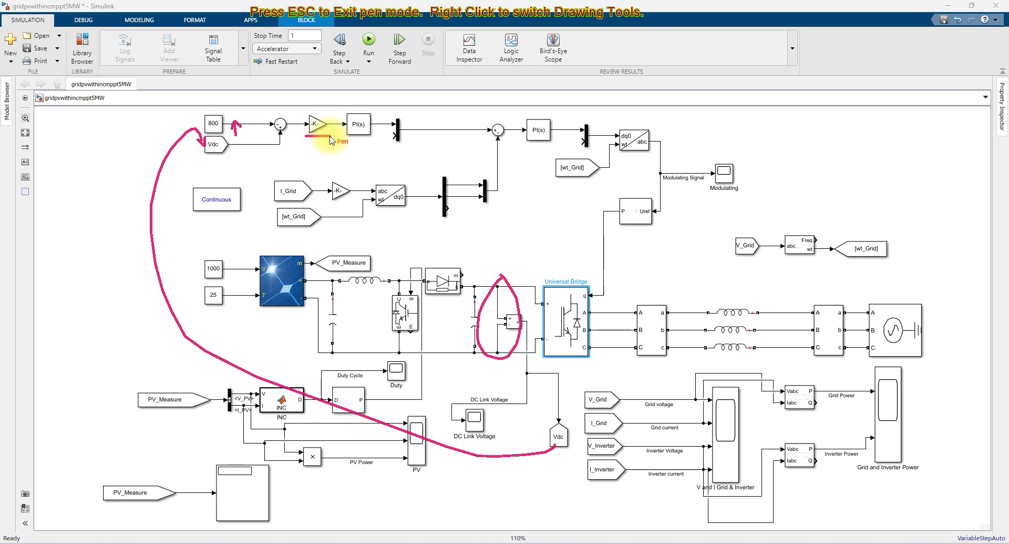
mouse_move(346, 142)
mouse_down()
mouse_move(380, 138)
mouse_move(379, 113)
mouse_move(340, 101)
mouse_move(339, 136)
mouse_move(356, 139)
mouse_move(355, 167)
mouse_move(362, 147)
mouse_up()
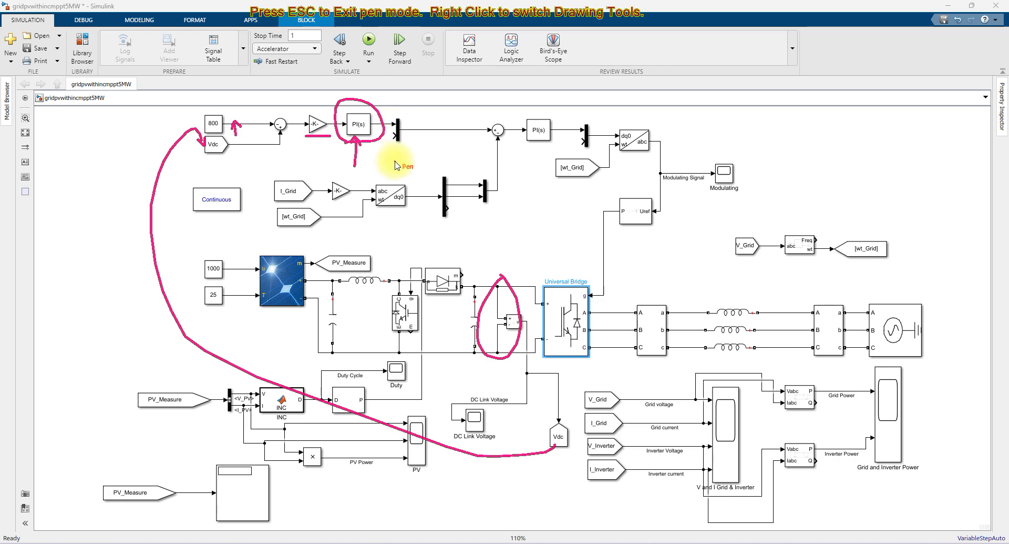
key(Escape)
click(367, 131)
Step: Arrow PI(s), label its output the current reference, and trace grid current into the abc/dq0 block
key(ctrl+shift+p)
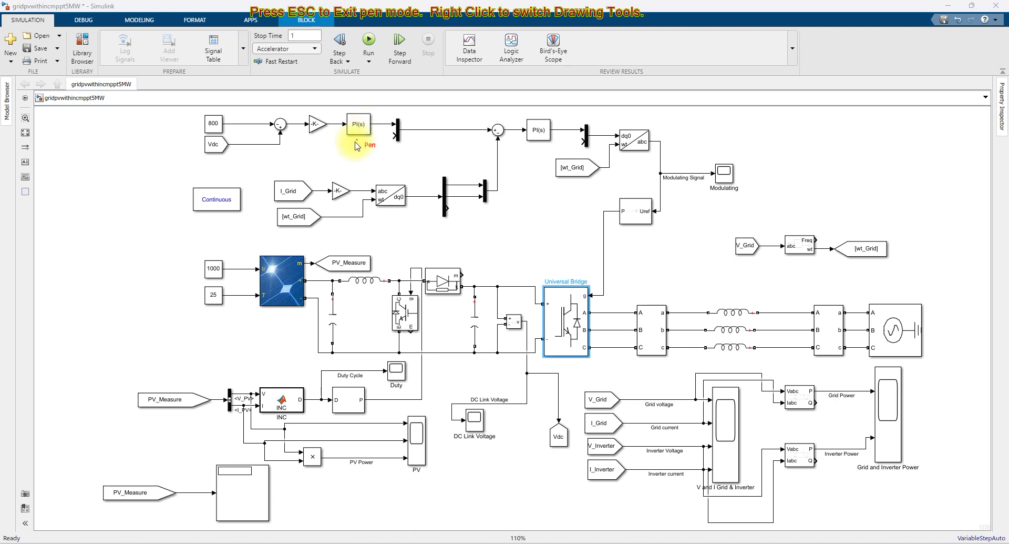
drag(360, 136, 360, 134)
mouse_move(378, 101)
mouse_down()
mouse_move(387, 115)
mouse_move(410, 95)
mouse_move(412, 111)
mouse_move(419, 105)
mouse_up()
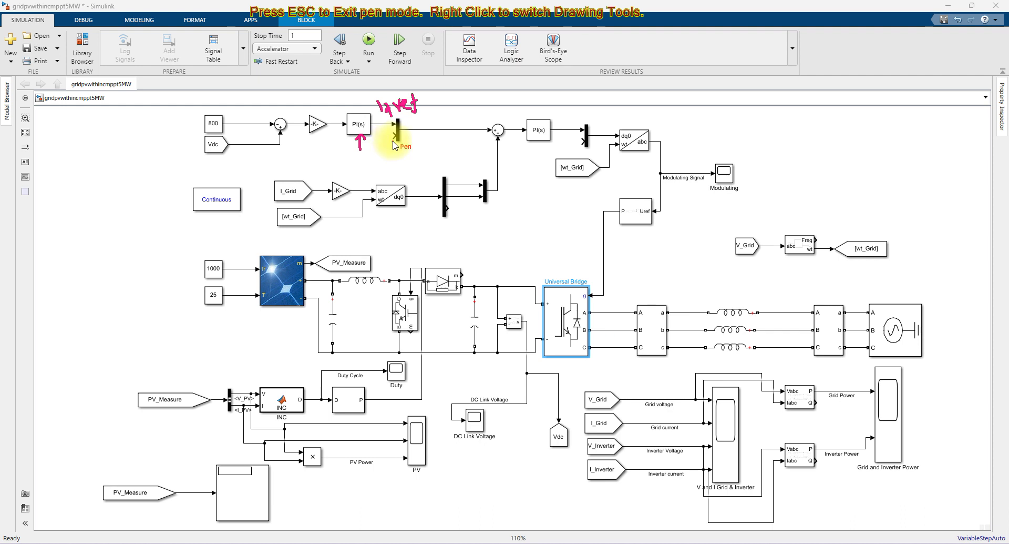
drag(380, 142, 397, 133)
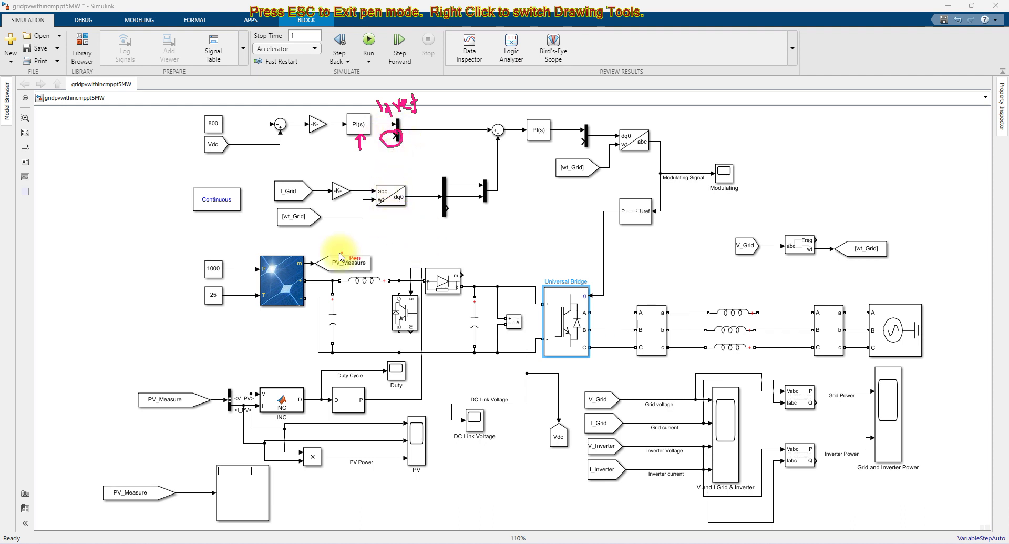
mouse_move(834, 306)
mouse_down()
mouse_move(797, 282)
mouse_move(689, 277)
mouse_move(511, 249)
mouse_move(325, 191)
mouse_move(312, 202)
mouse_move(364, 181)
mouse_up()
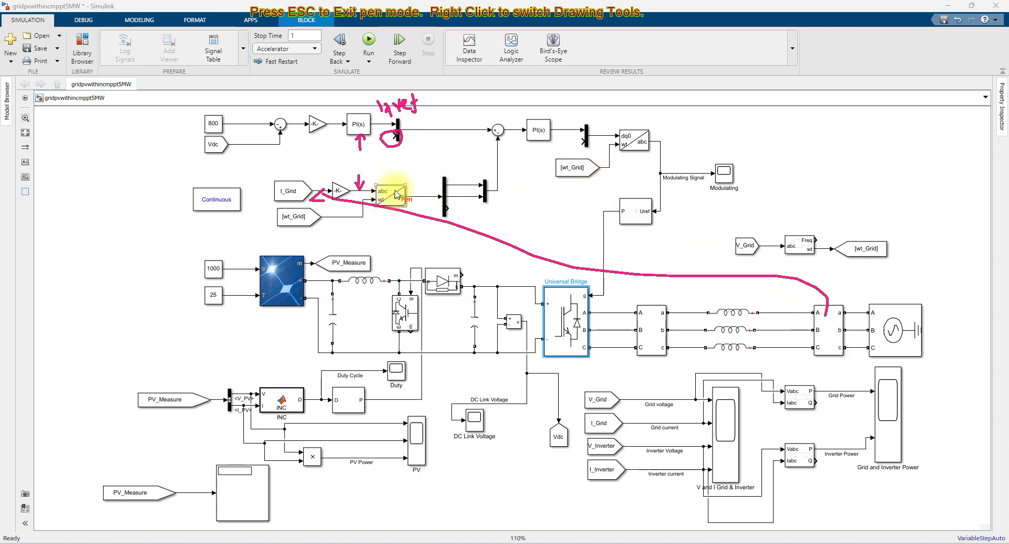
mouse_move(392, 164)
mouse_down()
mouse_move(391, 186)
mouse_move(398, 180)
mouse_up()
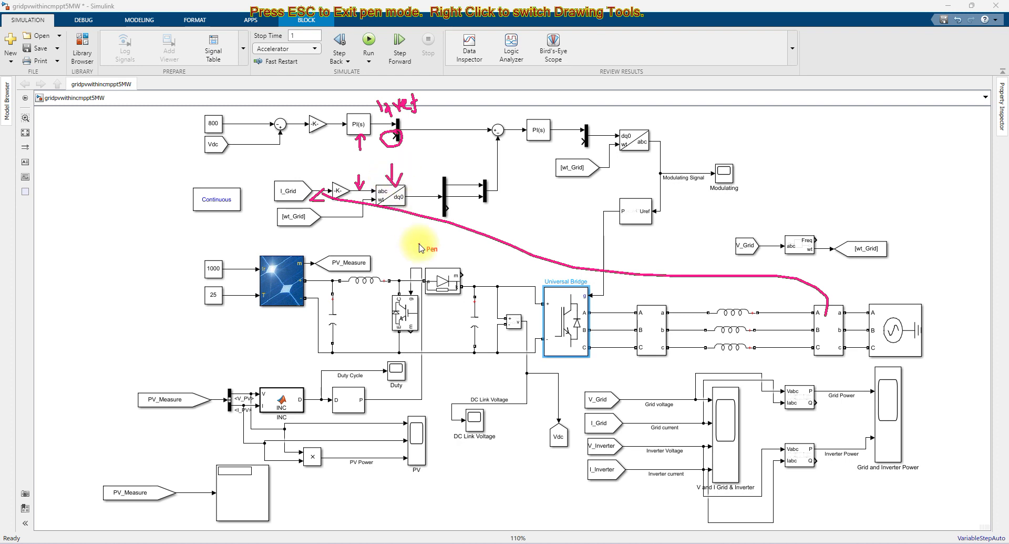
Step: Clear the old ink and briefly select the abc-to-dq0 block and the V_Grid, PLL, [wt_Grid] group
key(Escape)
click(389, 195)
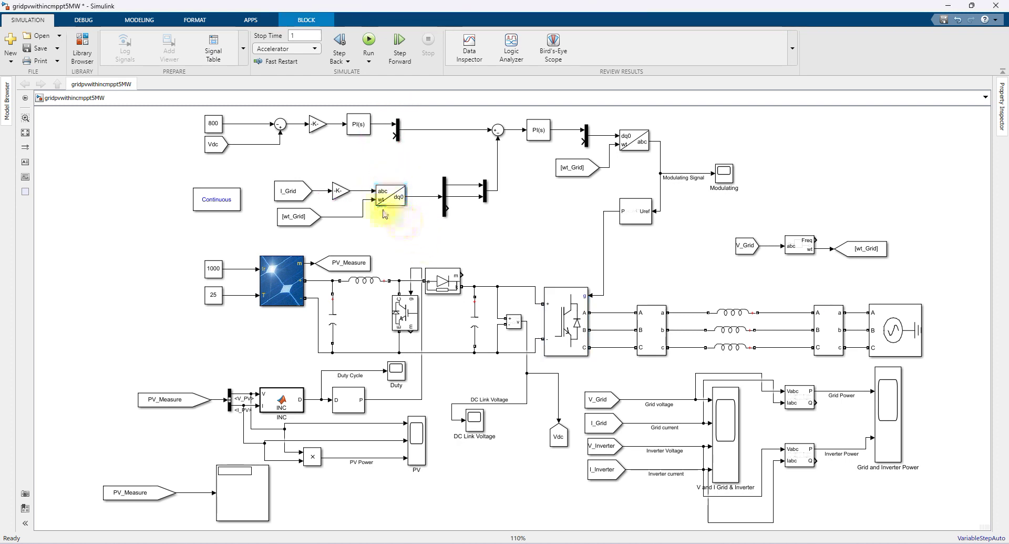
click(380, 220)
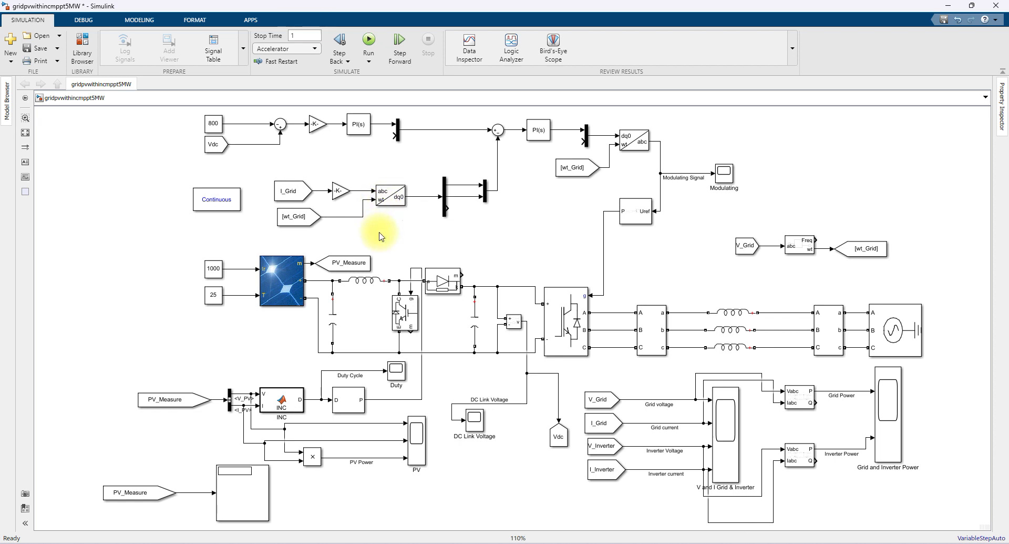
drag(717, 211, 904, 282)
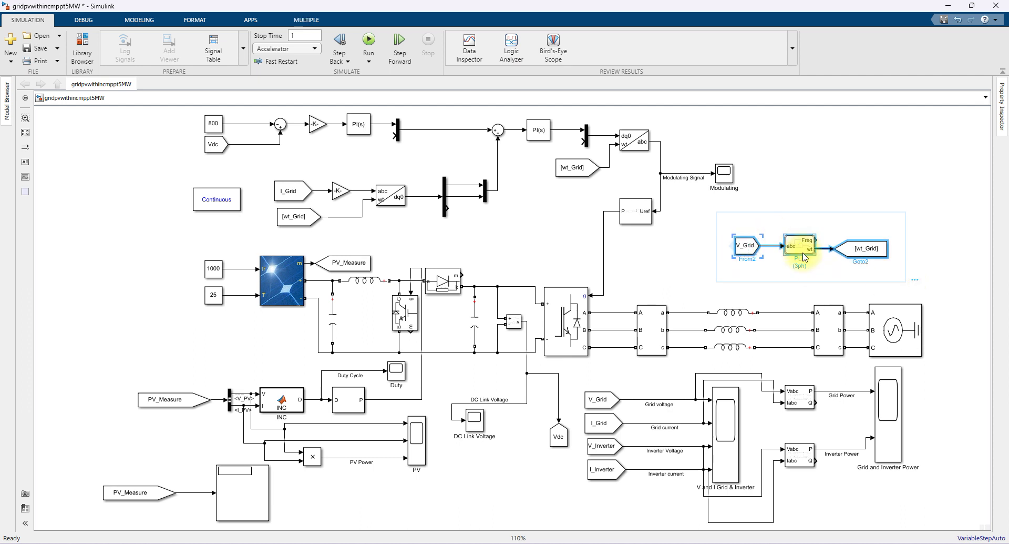
click(691, 273)
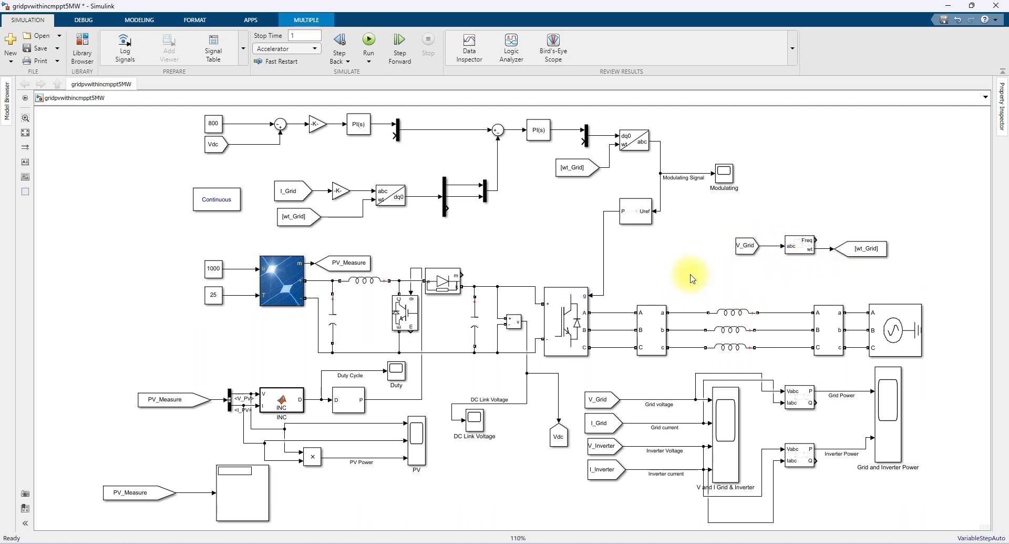
Step: Arrow V_Grid and [wt_Grid], underline abc-to-dq0, mark its bus and circle the sum junction
key(F9)
mouse_move(747, 254)
mouse_down()
mouse_move(743, 266)
mouse_move(744, 253)
mouse_move(760, 276)
mouse_up()
mouse_move(861, 283)
mouse_down()
mouse_move(858, 259)
mouse_move(864, 271)
mouse_up()
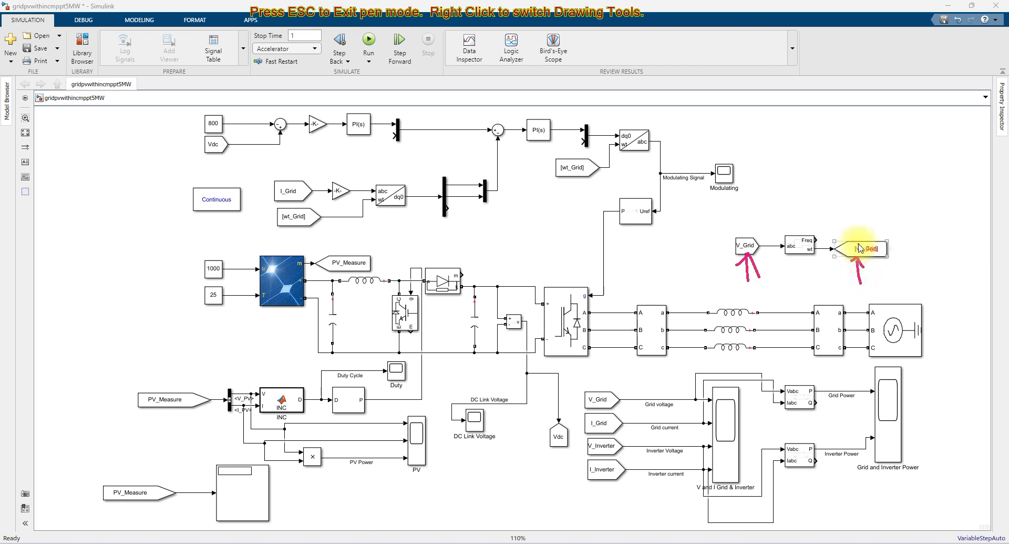
drag(373, 210, 408, 212)
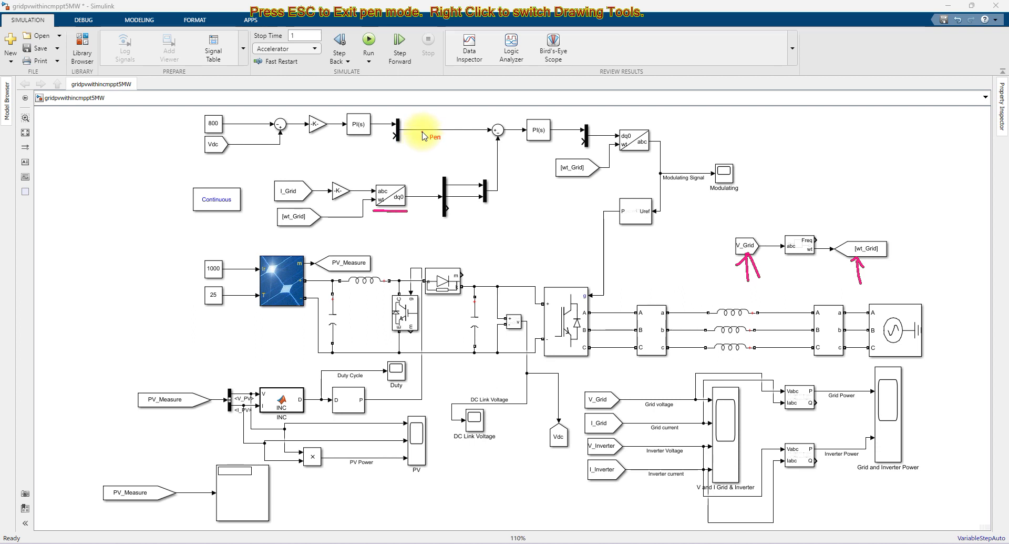
mouse_move(461, 178)
mouse_down()
mouse_move(463, 197)
mouse_move(463, 178)
mouse_up()
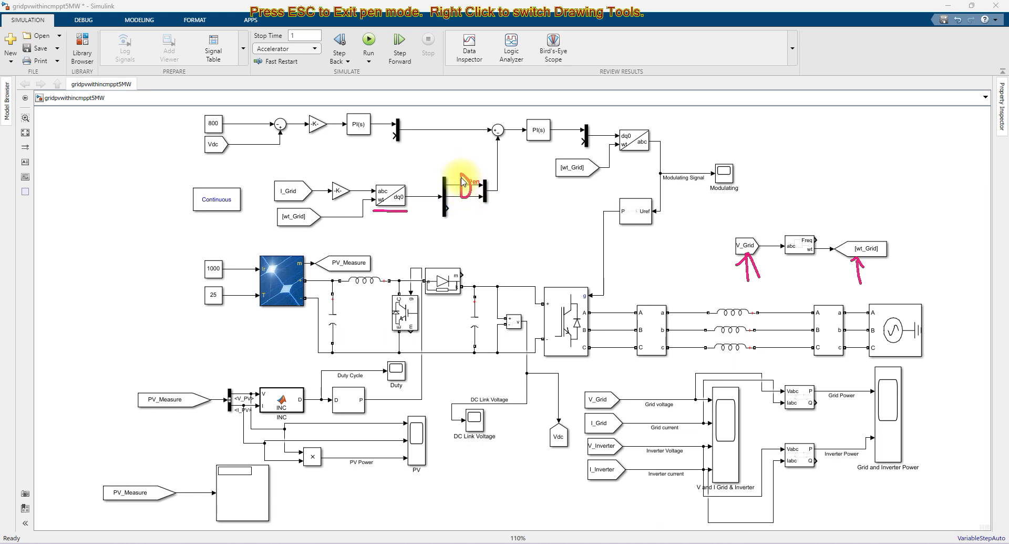
mouse_move(496, 116)
mouse_down()
mouse_move(493, 141)
mouse_move(504, 135)
mouse_move(497, 120)
mouse_move(535, 145)
mouse_move(559, 139)
mouse_move(560, 117)
mouse_move(530, 116)
mouse_move(514, 131)
mouse_move(545, 157)
mouse_up()
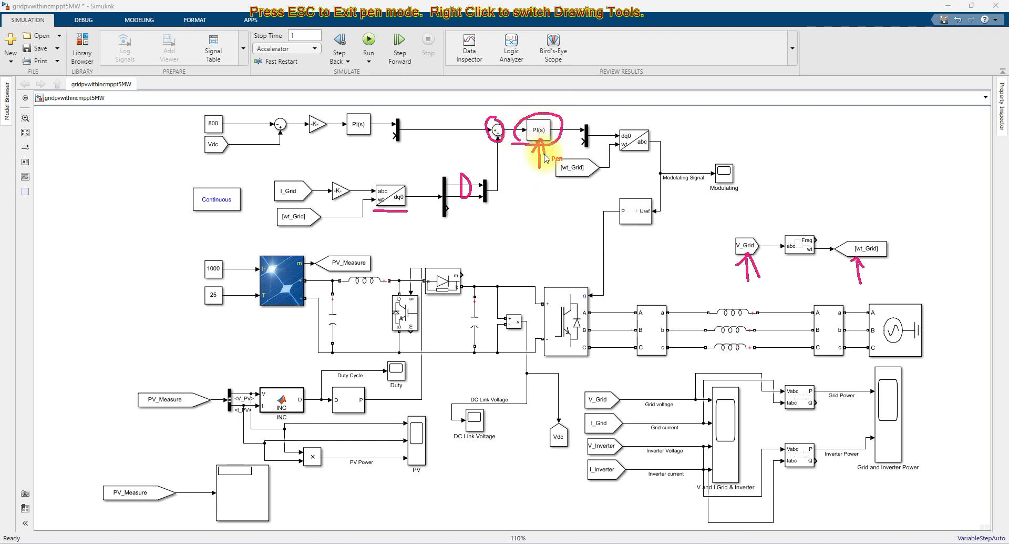
Step: Mark the sum-to-PI(s) link, point at PI(s), and circle the dq0-to-abc block and Modulating Signal
drag(510, 105, 515, 128)
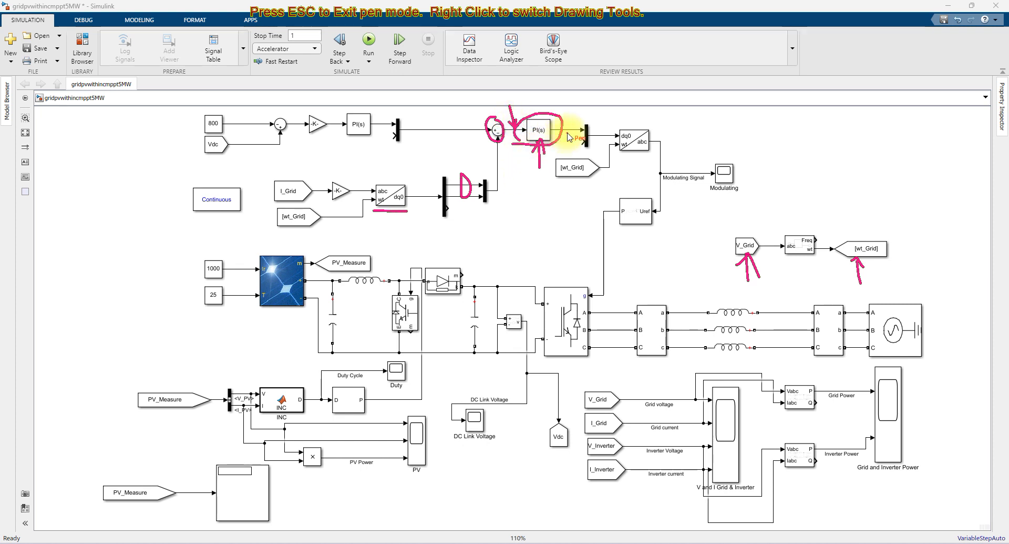
drag(568, 151, 572, 136)
mouse_move(655, 120)
mouse_down()
mouse_move(617, 118)
mouse_move(599, 140)
mouse_move(605, 159)
mouse_move(649, 166)
mouse_move(667, 138)
mouse_move(652, 118)
mouse_up()
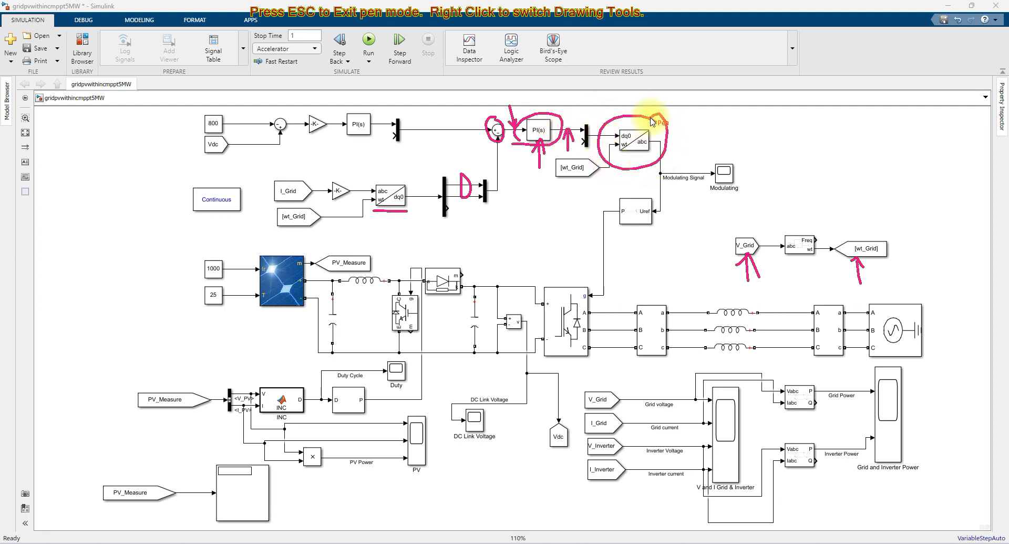
drag(683, 154, 688, 171)
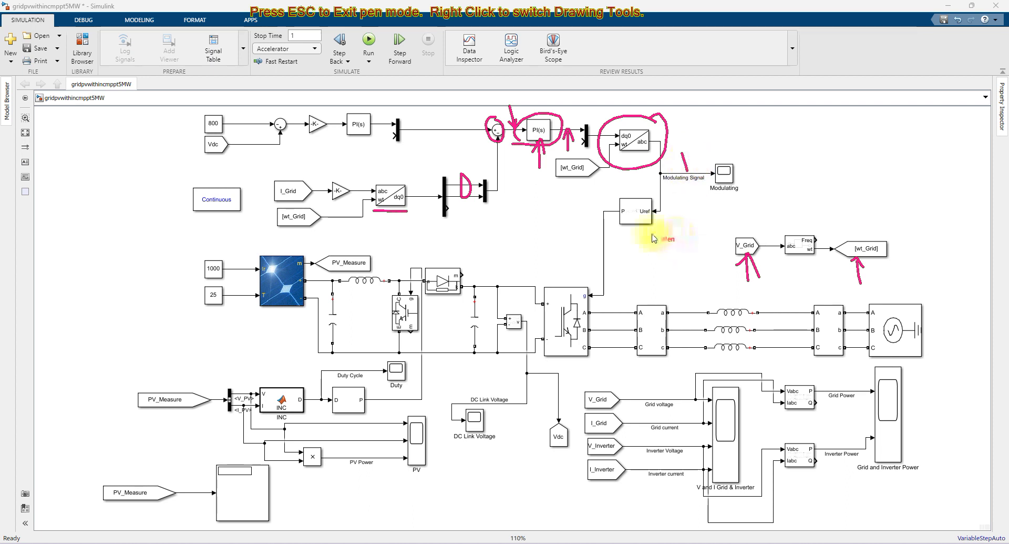
Step: Draw an arrow under Uref and trace its path to the inverter gate port
drag(637, 242, 637, 257)
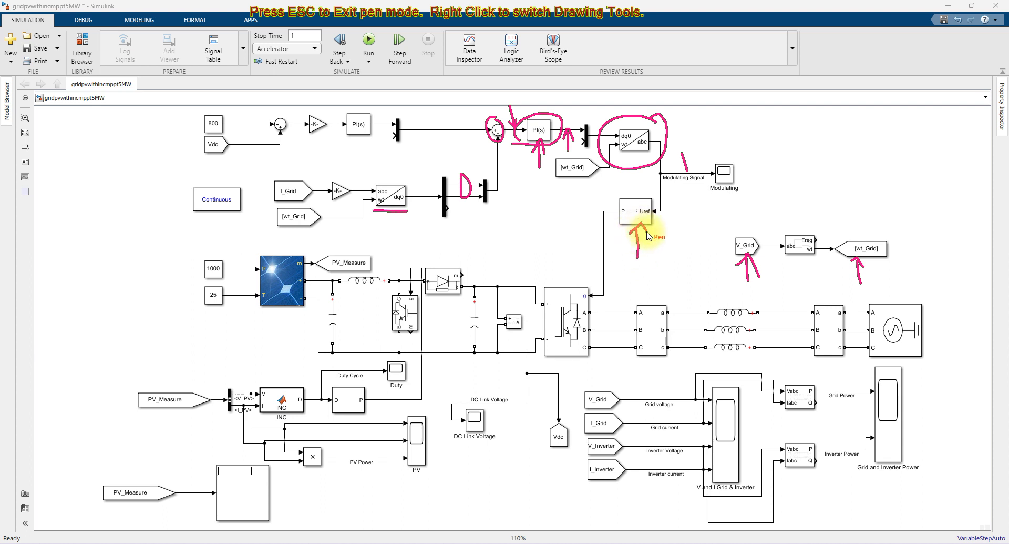
drag(633, 232, 647, 231)
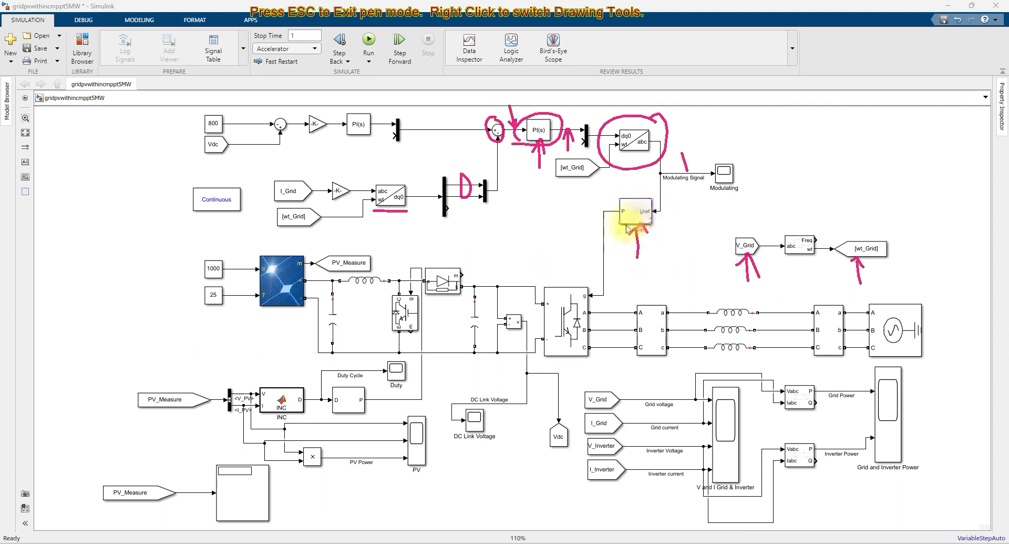
mouse_move(610, 230)
mouse_down()
mouse_move(580, 233)
mouse_move(586, 277)
mouse_move(569, 278)
mouse_move(574, 301)
mouse_move(595, 299)
mouse_up()
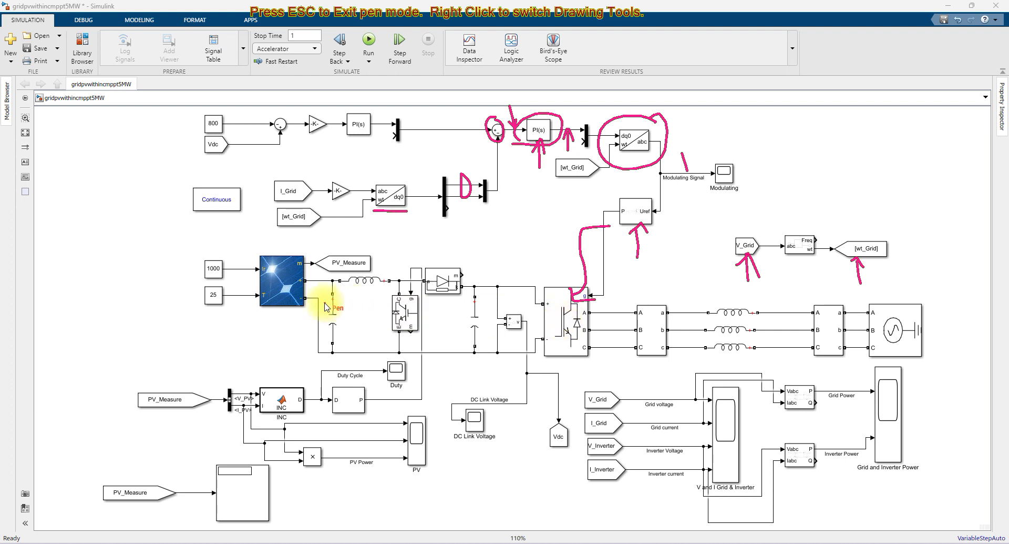
Step: Draw a long arrowed power-flow line from the PV panel to the grid, then clear all marks
drag(317, 296, 841, 299)
drag(842, 300, 833, 305)
mouse_move(237, 278)
mouse_down()
mouse_move(254, 290)
mouse_move(295, 267)
mouse_up()
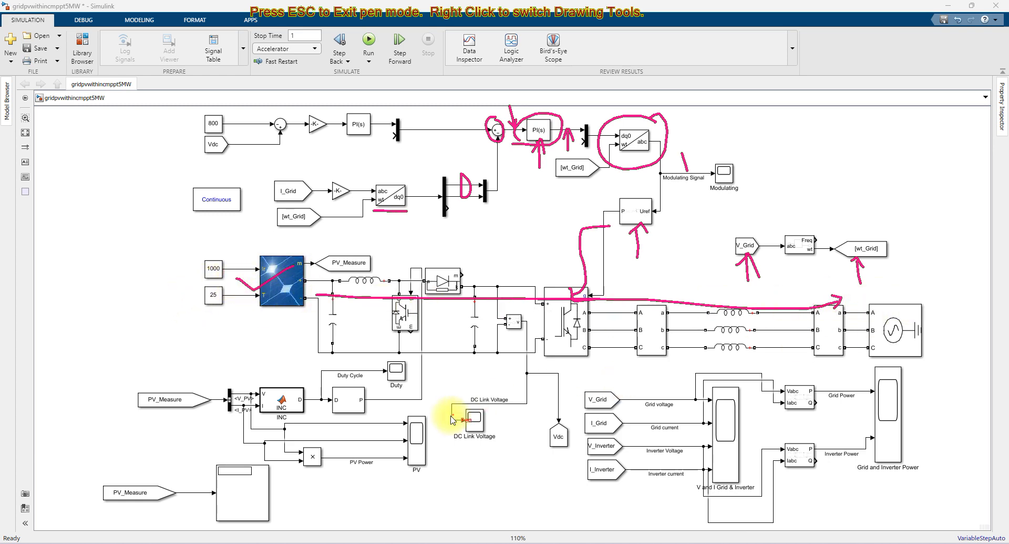
key(Escape)
Step: Open the PV, V and I Grid & Inverter, and Grid and Inverter Power scopes
click(418, 438)
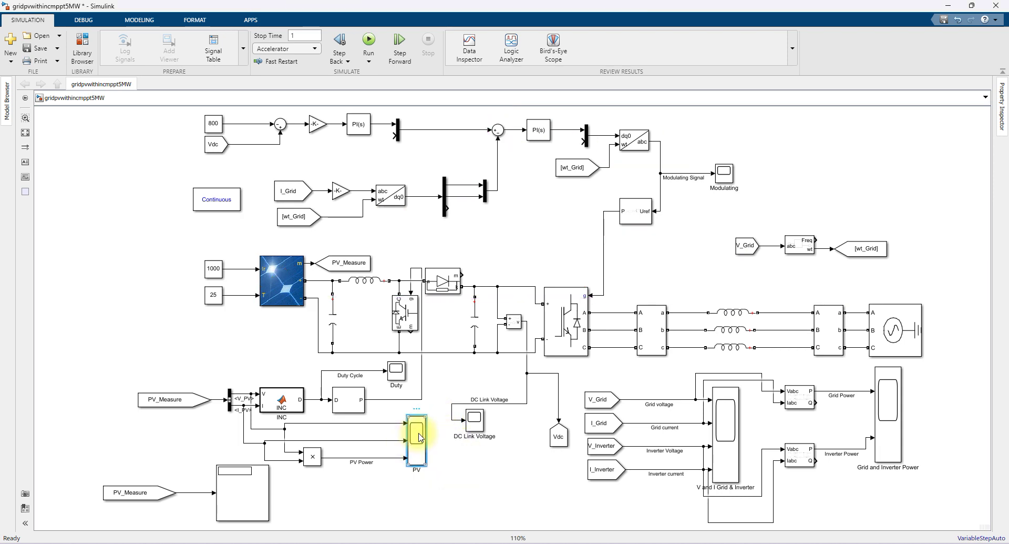
double_click(419, 435)
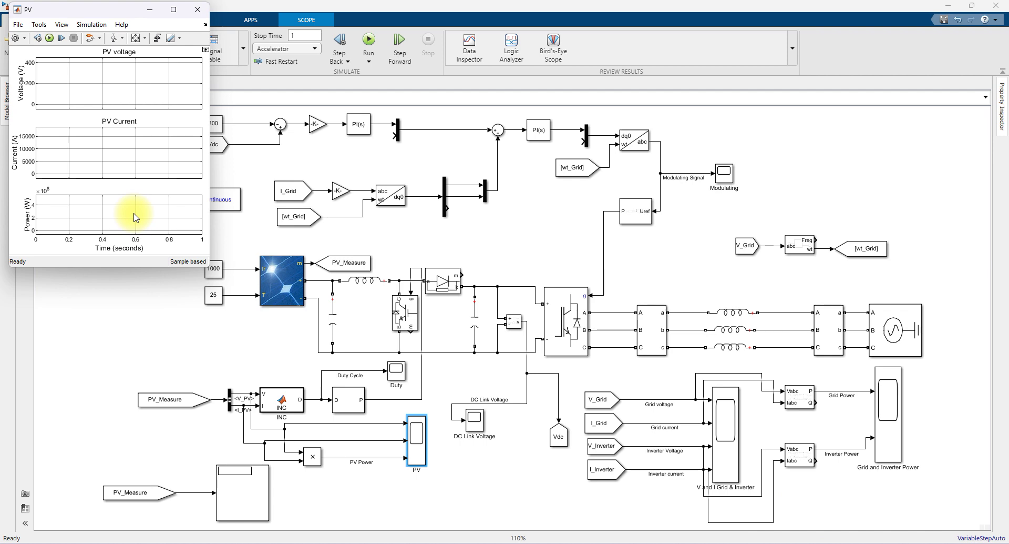
click(754, 418)
double_click(727, 424)
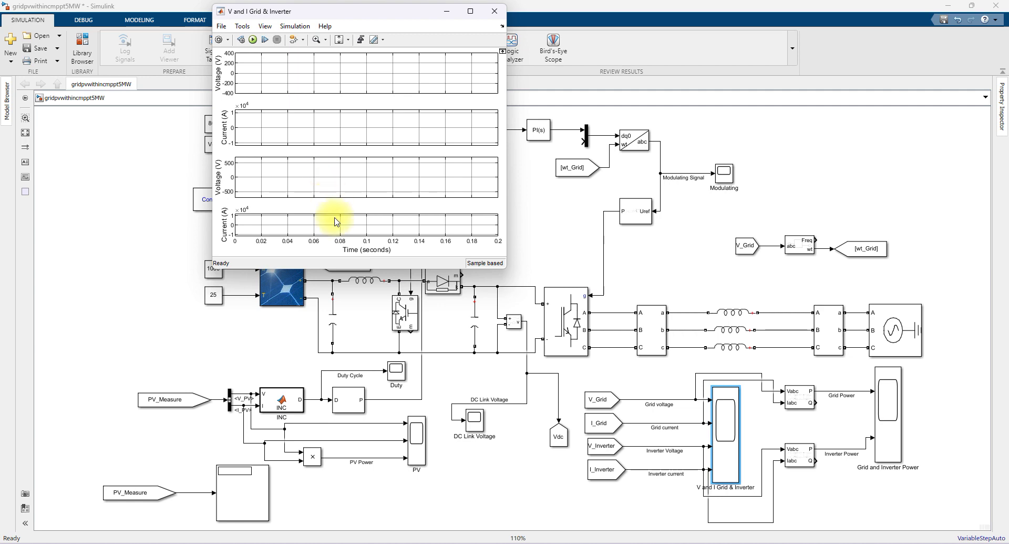
double_click(888, 403)
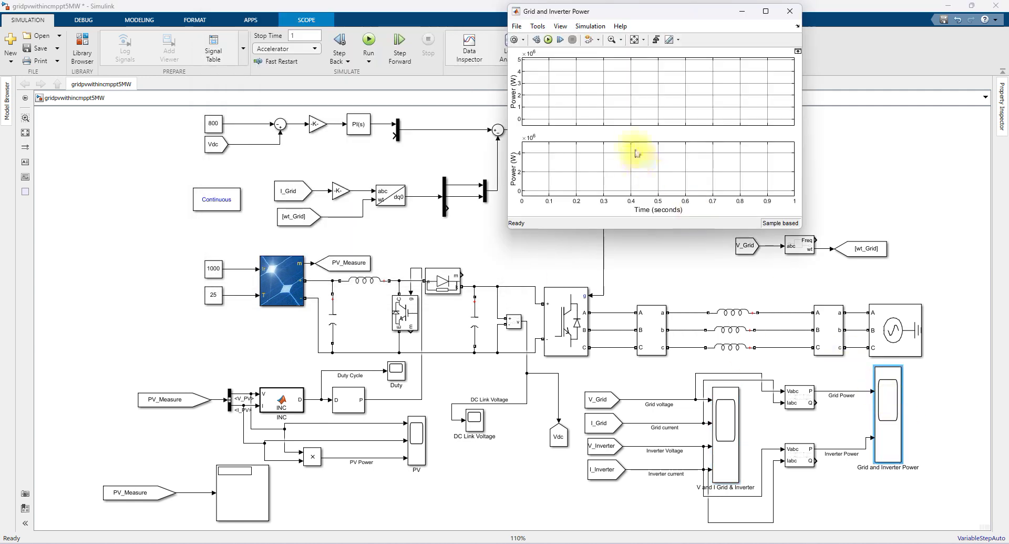
Step: Open the Duty, Modulating and DC Link Voltage scope windows as well
mouse_move(641, 539)
click(631, 507)
click(518, 523)
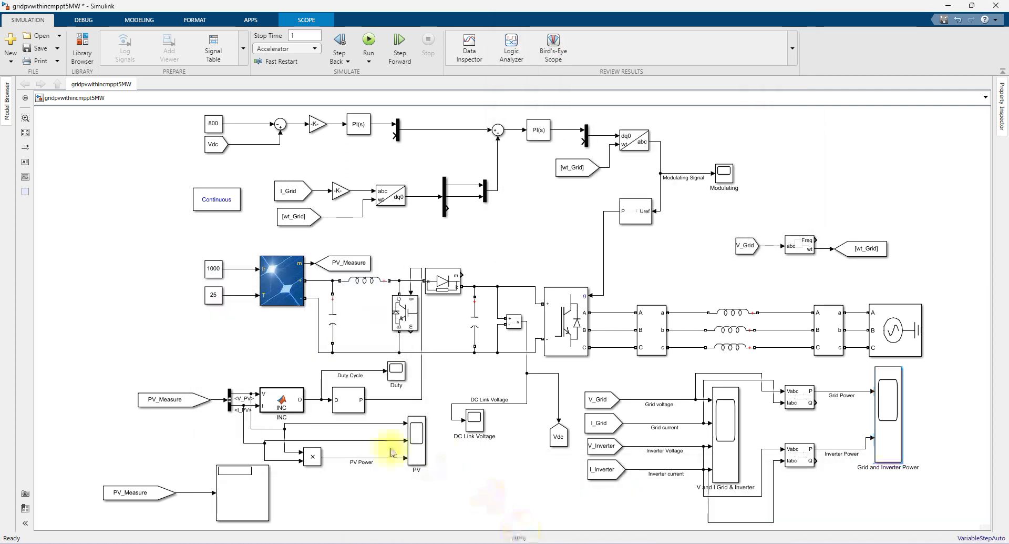
double_click(394, 370)
click(473, 466)
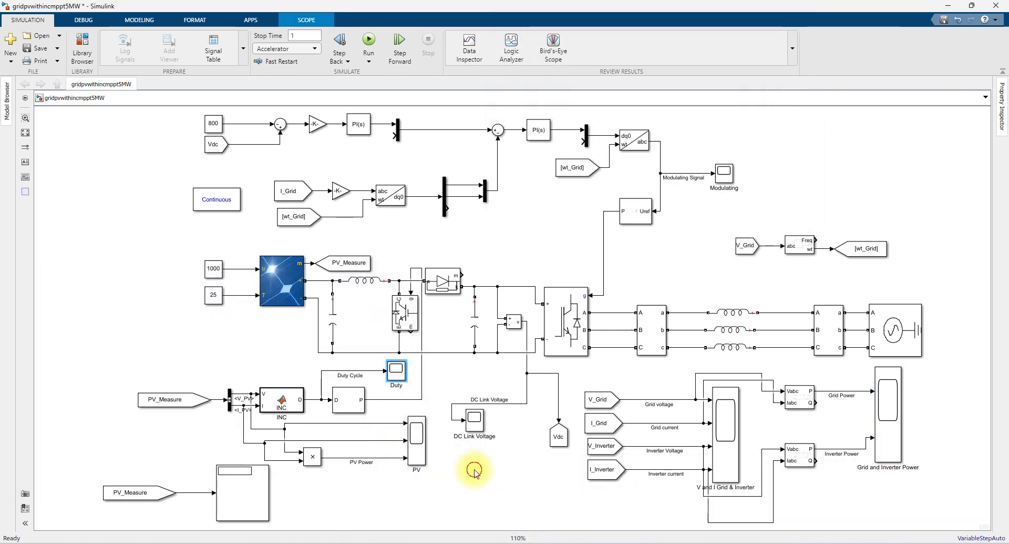
double_click(726, 181)
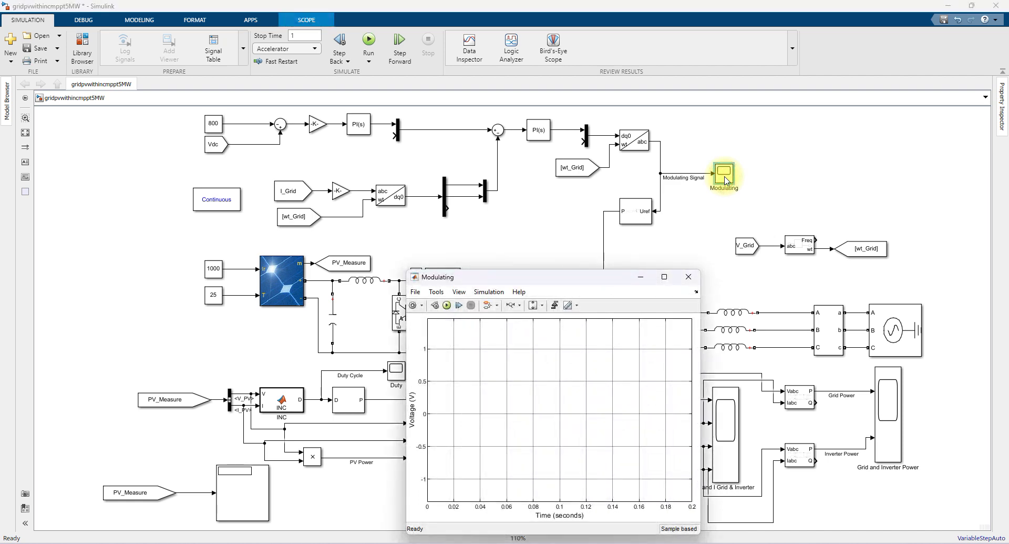
click(715, 205)
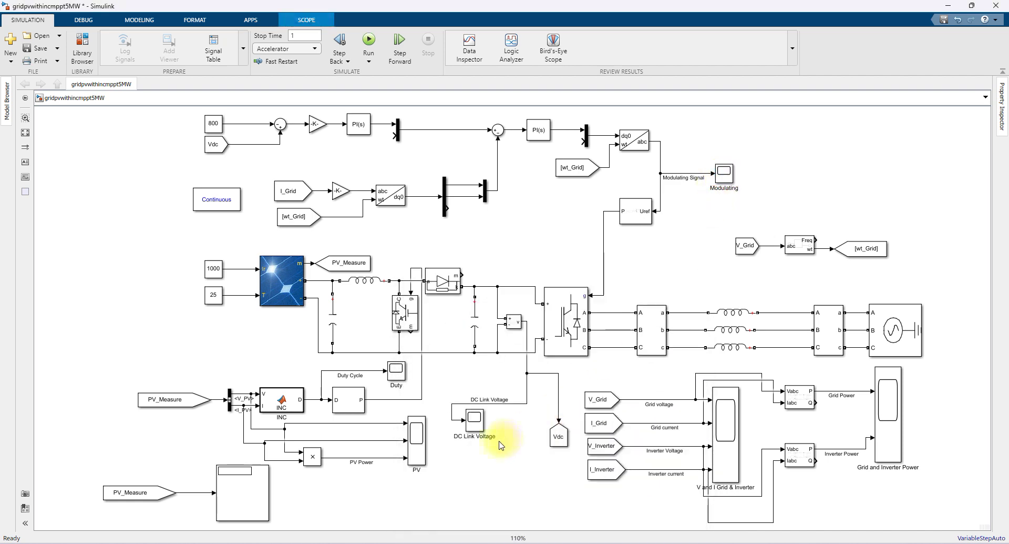
double_click(475, 419)
click(508, 459)
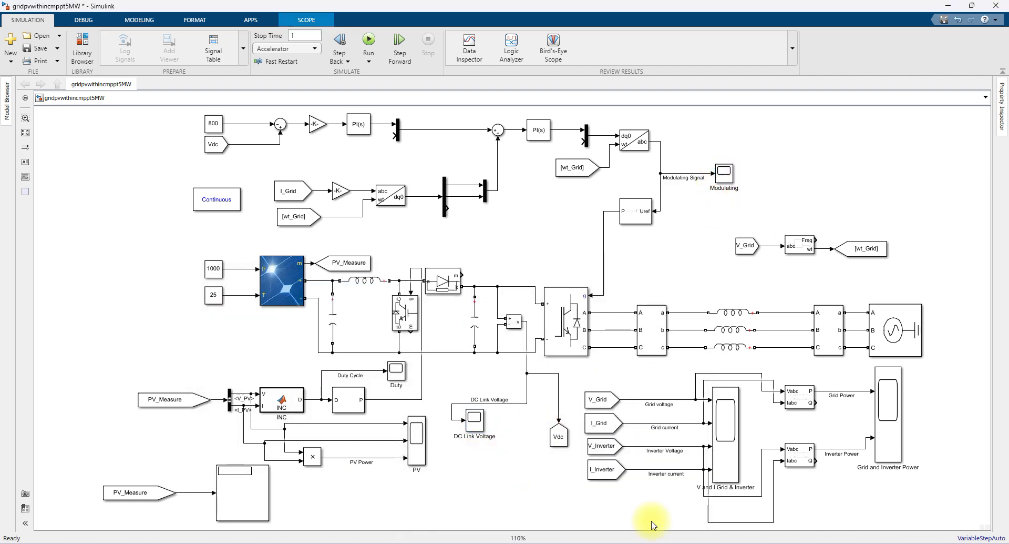
Step: Bring all six scope windows to the front from the taskbar, ending on the PV scope
mouse_move(636, 523)
click(599, 502)
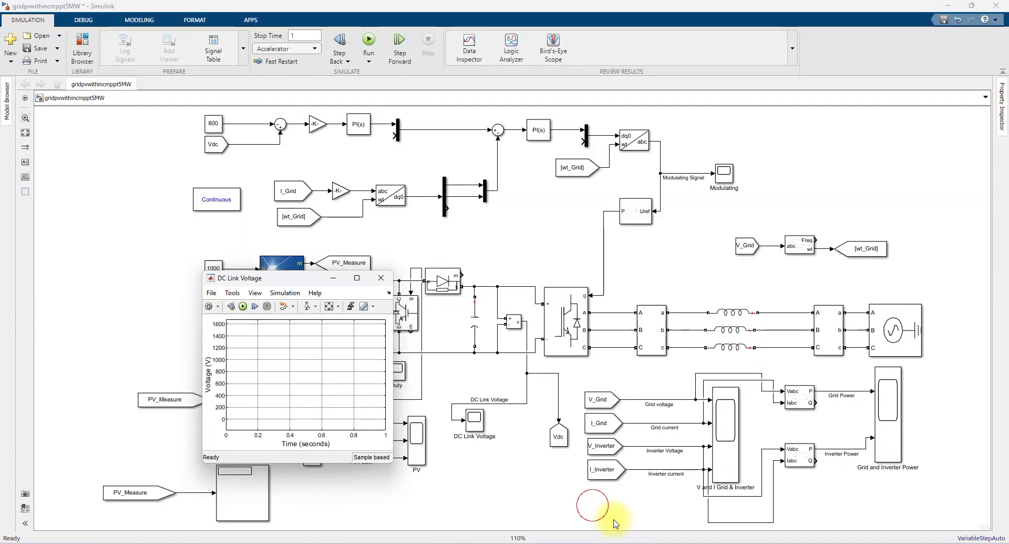
click(654, 518)
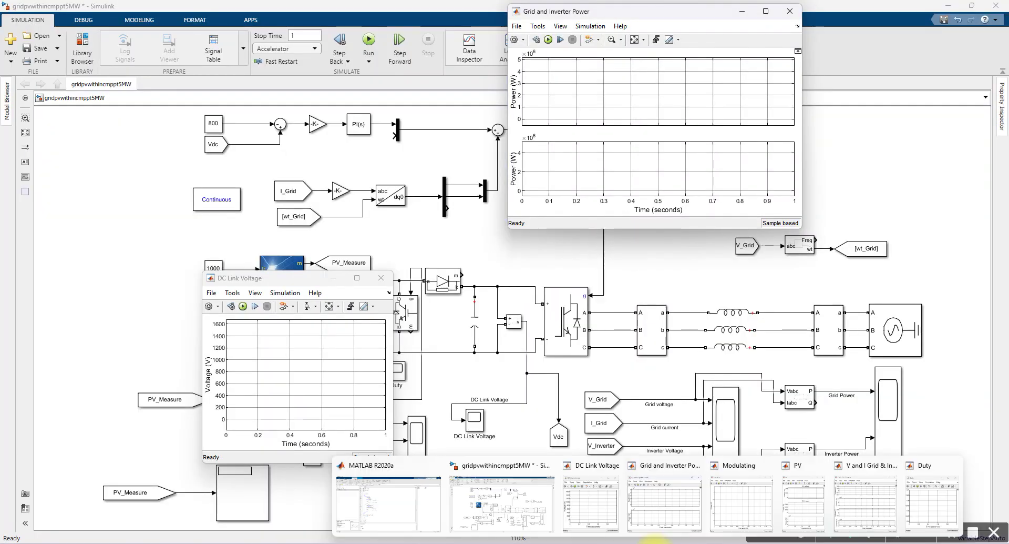
click(728, 510)
mouse_move(687, 536)
click(792, 518)
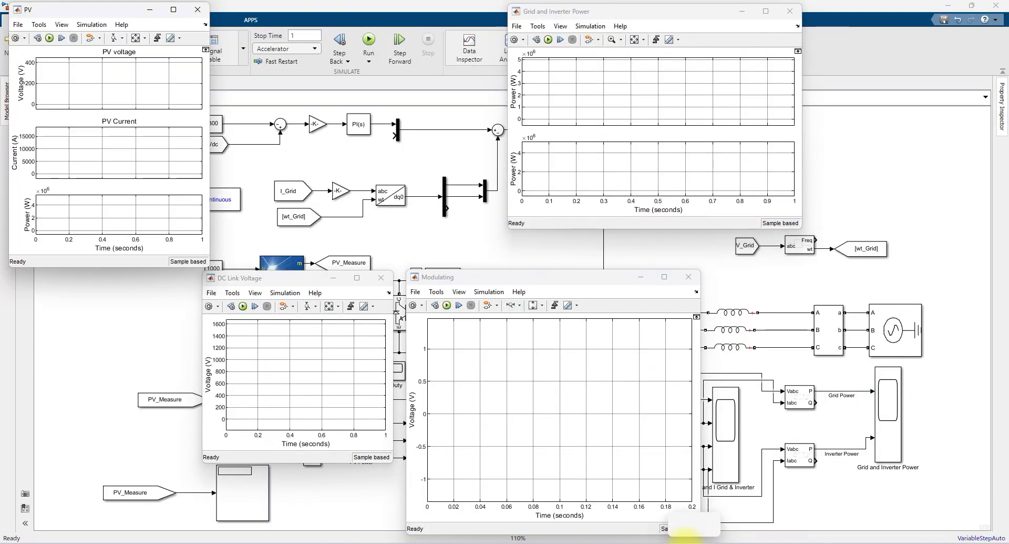
click(862, 504)
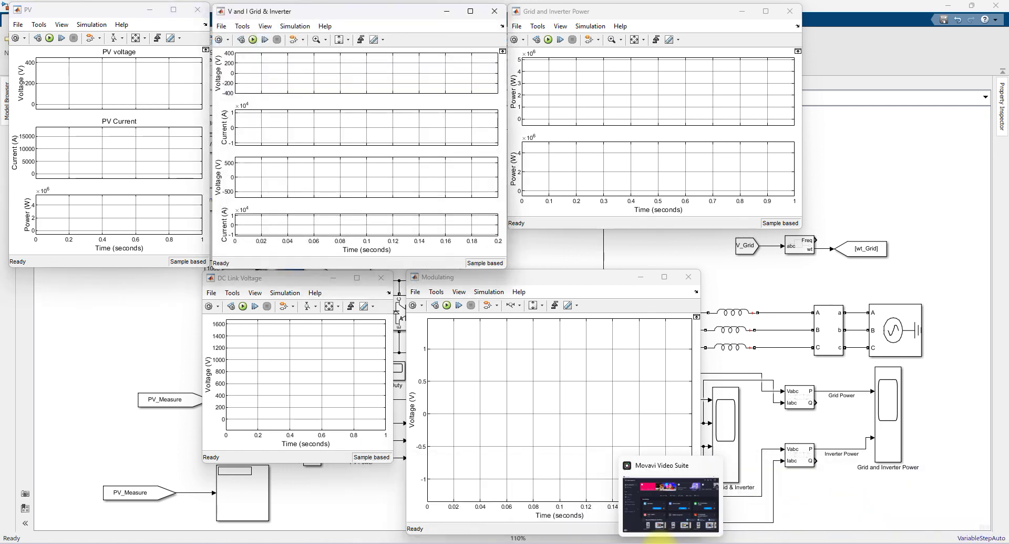
mouse_move(647, 537)
click(941, 517)
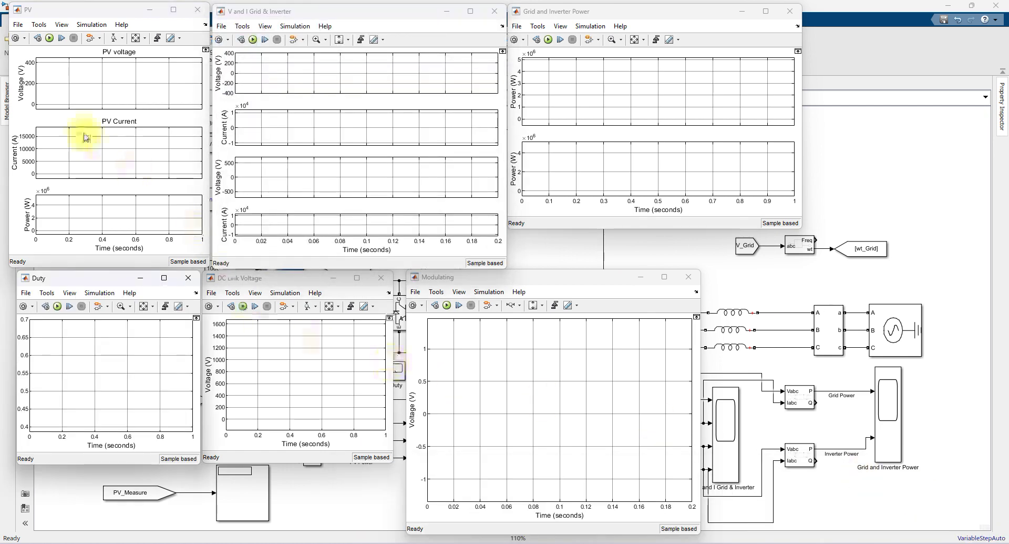
click(50, 41)
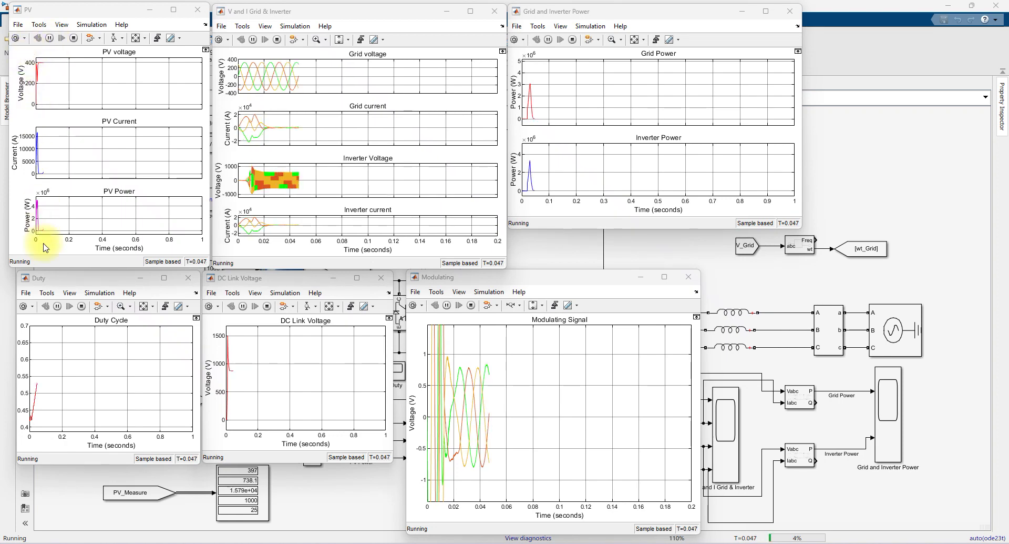
Step: Let the run advance, then enable the screen pen with Ctrl+Alt+P to mark PV Power
key(ctrl+alt+p)
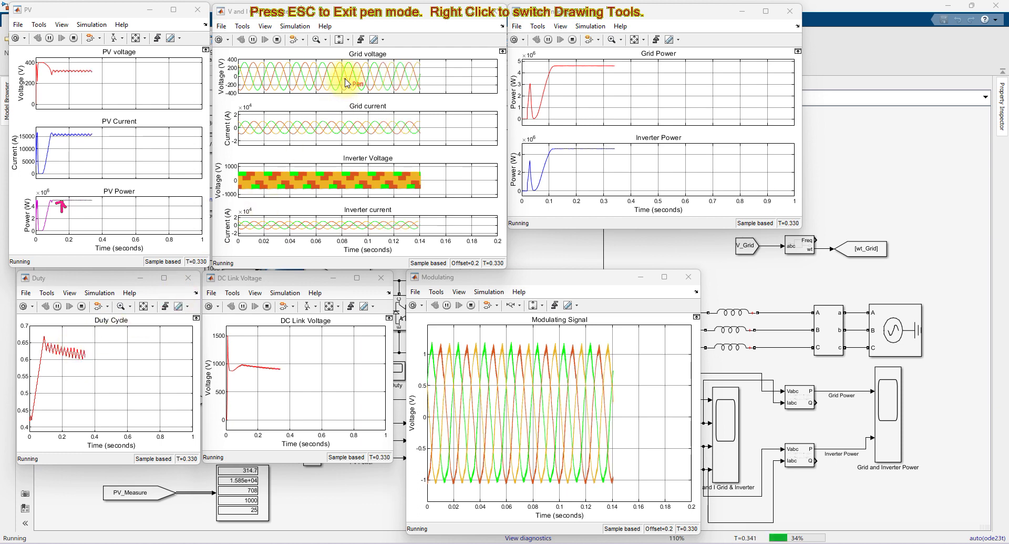
Step: Tick the Grid voltage, Grid current, Inverter Voltage and Inverter current waveforms
click(363, 72)
drag(367, 78, 381, 74)
drag(365, 120, 384, 126)
drag(371, 169, 390, 169)
drag(372, 222, 388, 221)
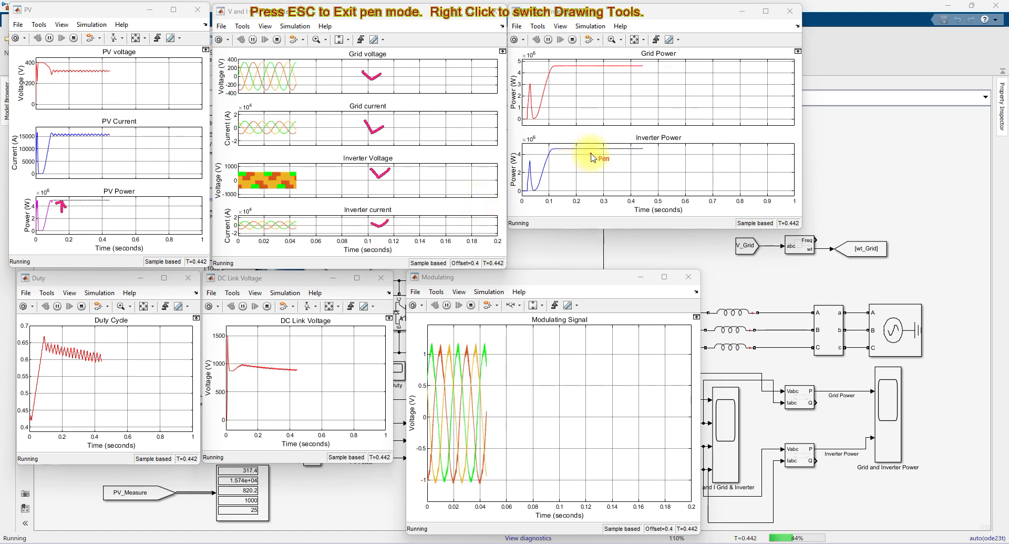
Step: Mark the steady Inverter and Grid Power, Modulating Signal and DC Link Voltage, then exit pen mode
drag(590, 164, 597, 163)
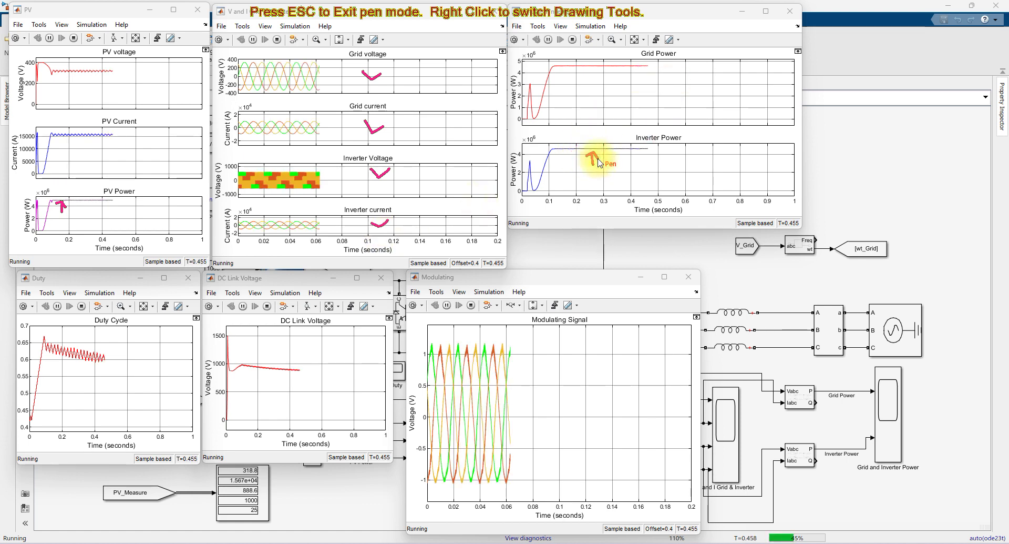
mouse_move(603, 67)
mouse_down()
mouse_move(602, 79)
mouse_move(607, 72)
mouse_up()
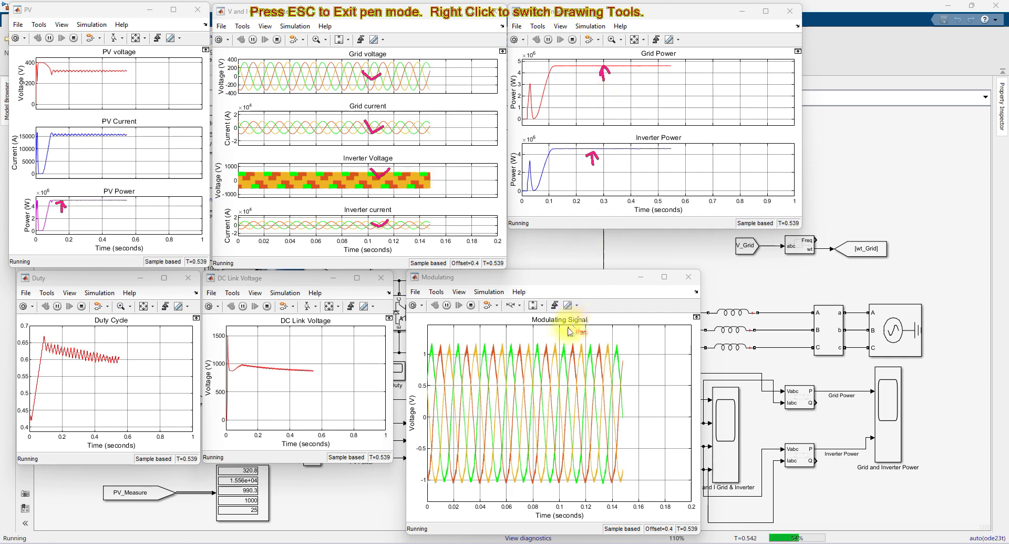
mouse_move(594, 320)
mouse_down()
mouse_move(589, 339)
mouse_move(582, 331)
mouse_move(598, 339)
mouse_up()
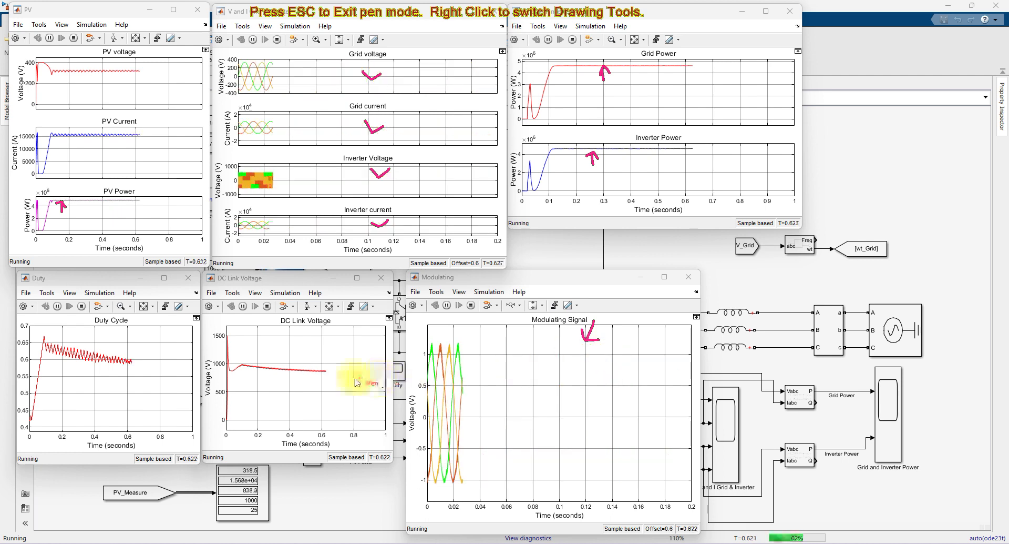
mouse_move(329, 373)
mouse_down()
mouse_move(333, 392)
mouse_move(333, 380)
mouse_up()
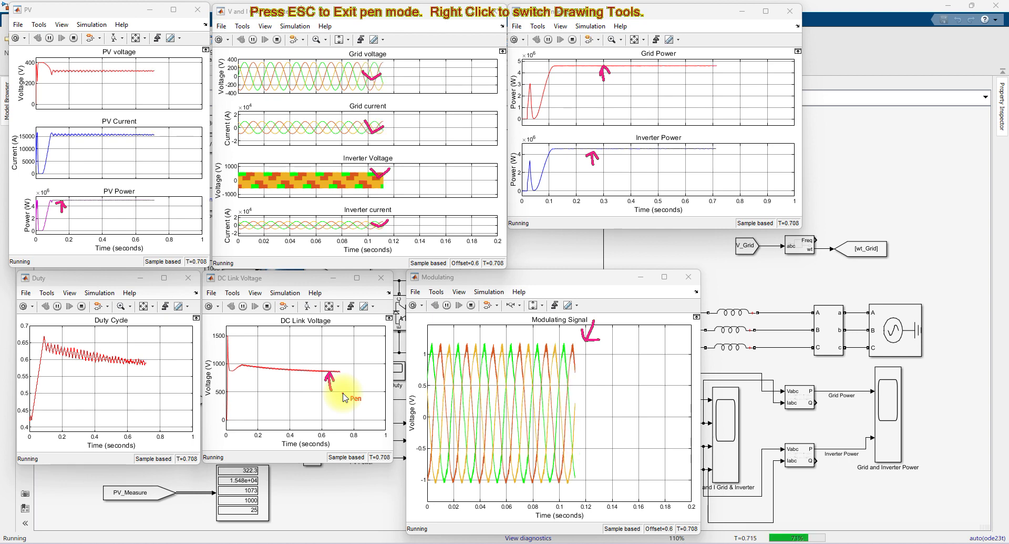
key(Escape)
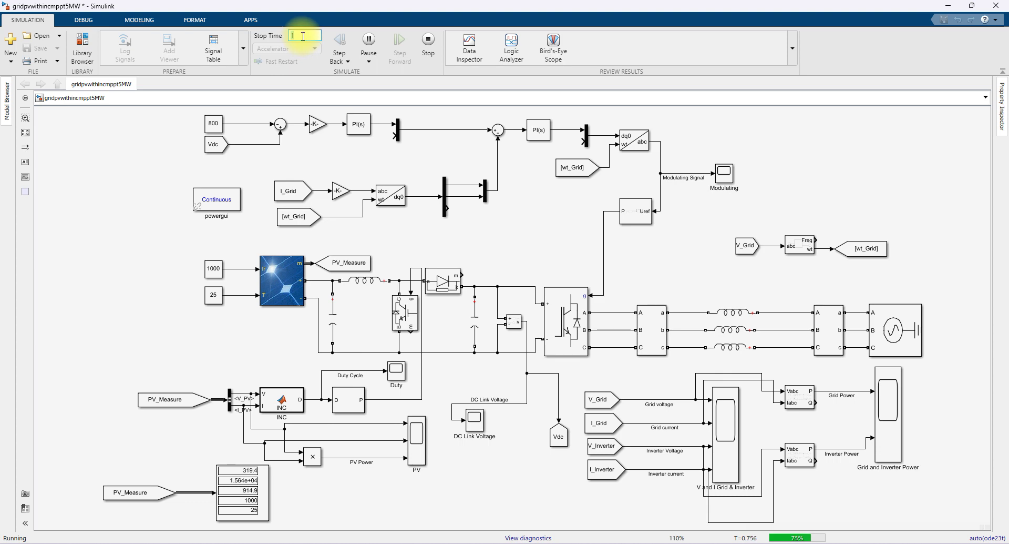
Step: Set the stop time to 2 s and change the irradiance Constant block from 1000 to 500
text(2)
key(Return)
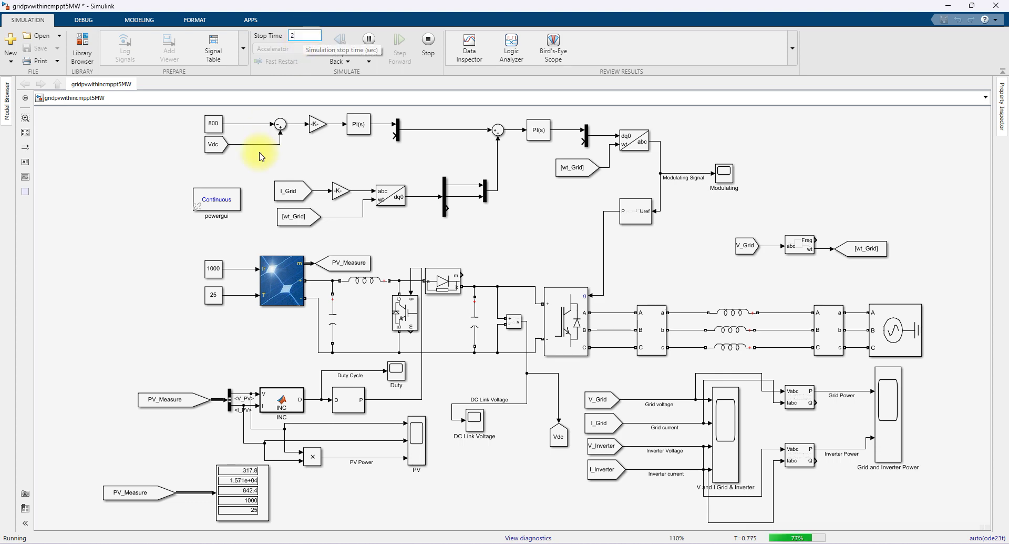
click(216, 269)
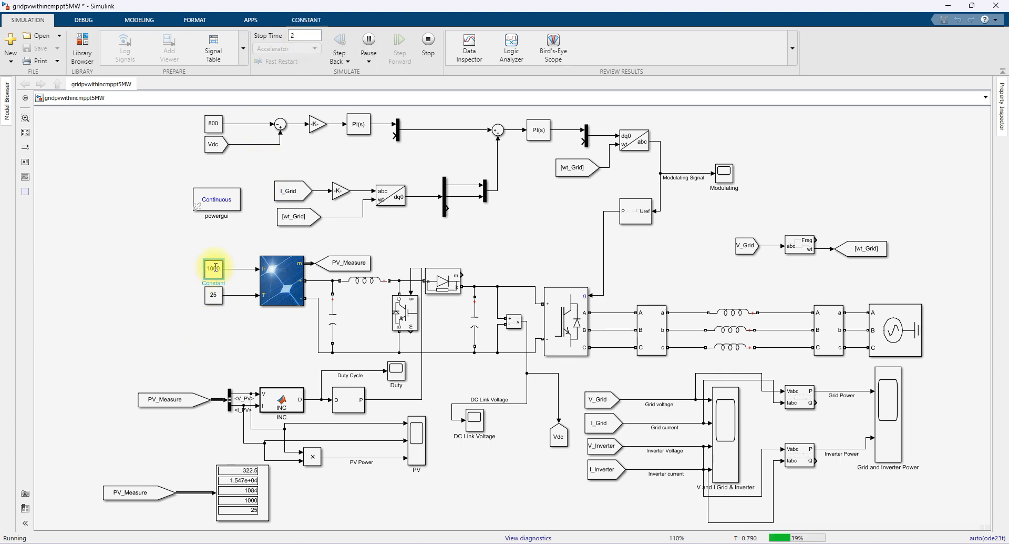
double_click(215, 268)
text(500)
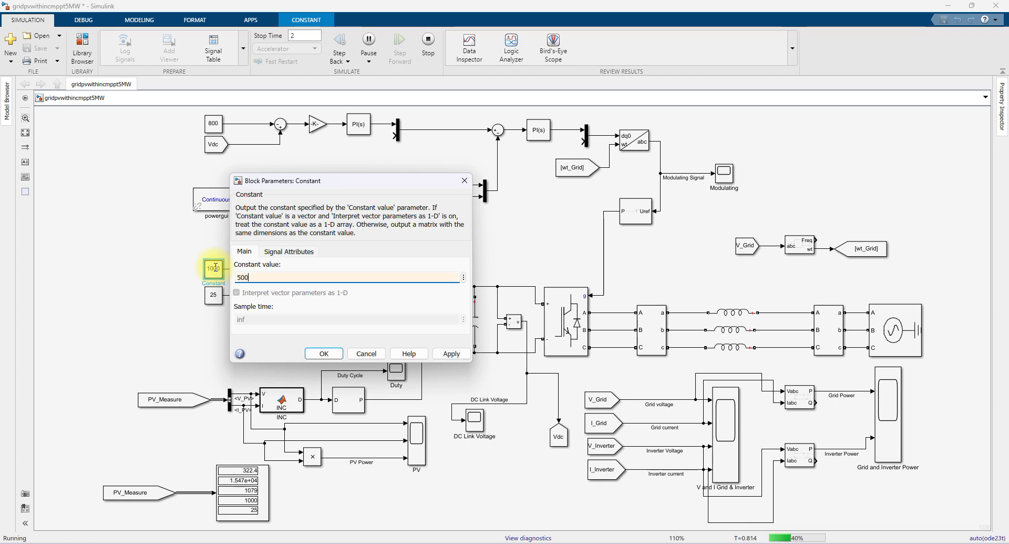
key(Return)
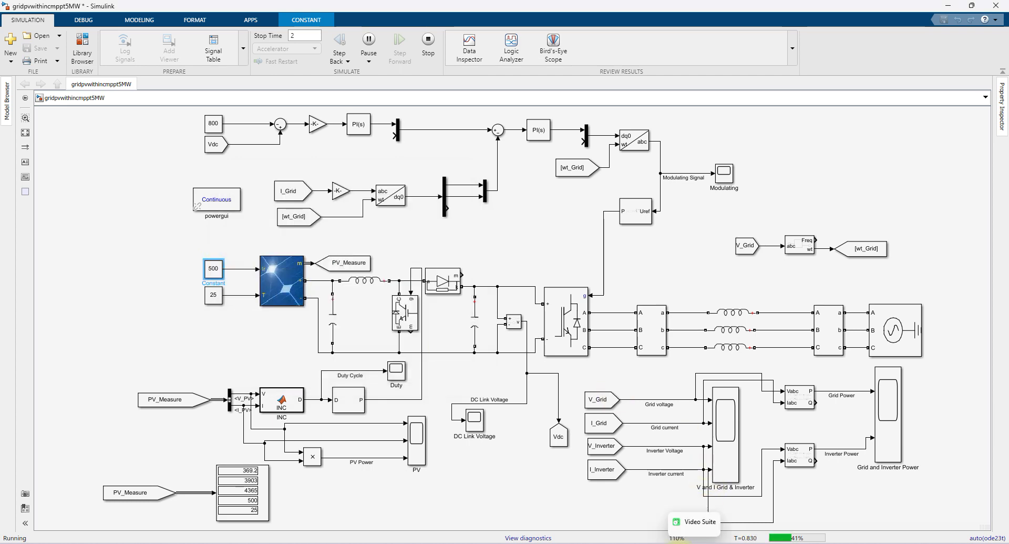
click(656, 522)
Step: Bring the Modulating, PV and V and I Grid & Inverter scopes back in front
mouse_move(654, 542)
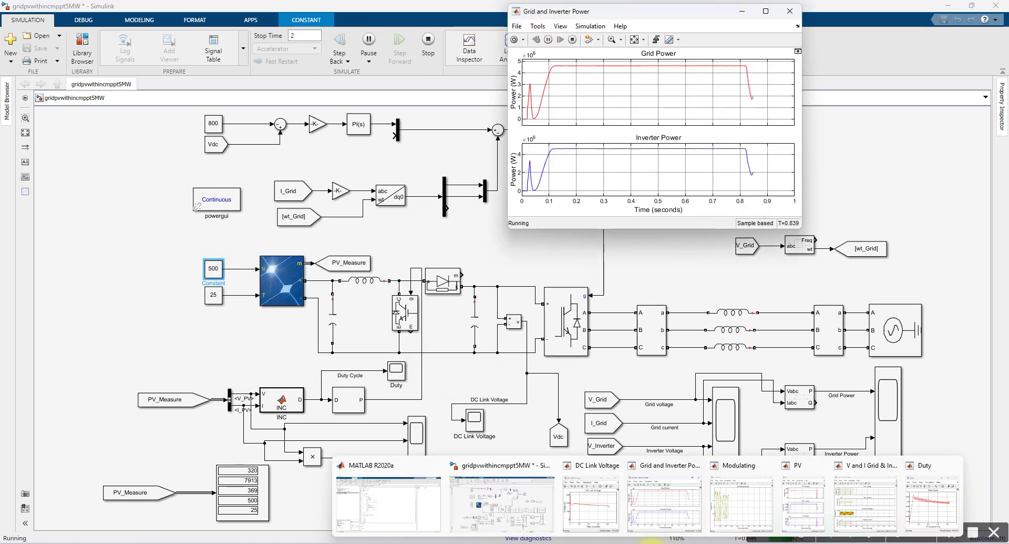
click(713, 511)
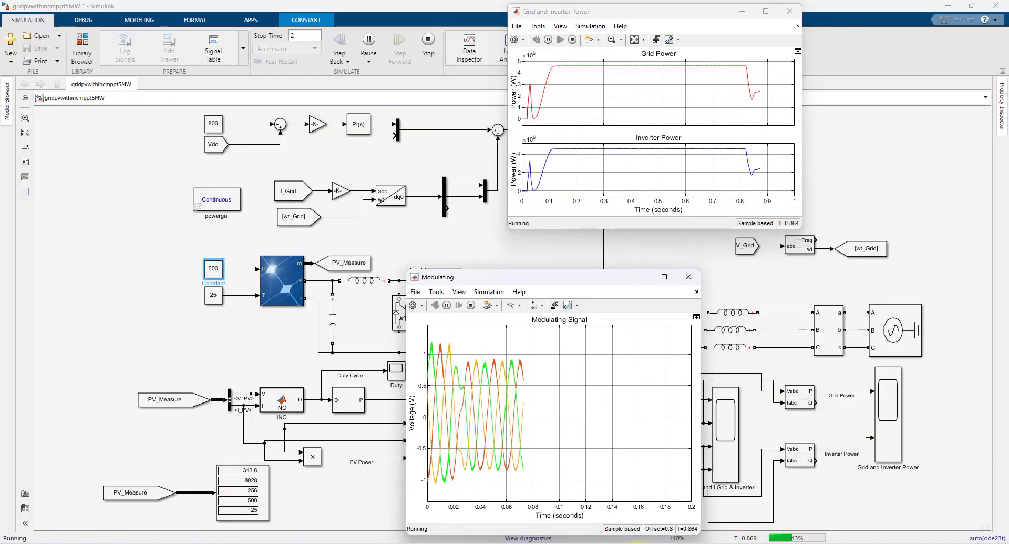
mouse_move(769, 519)
click(802, 505)
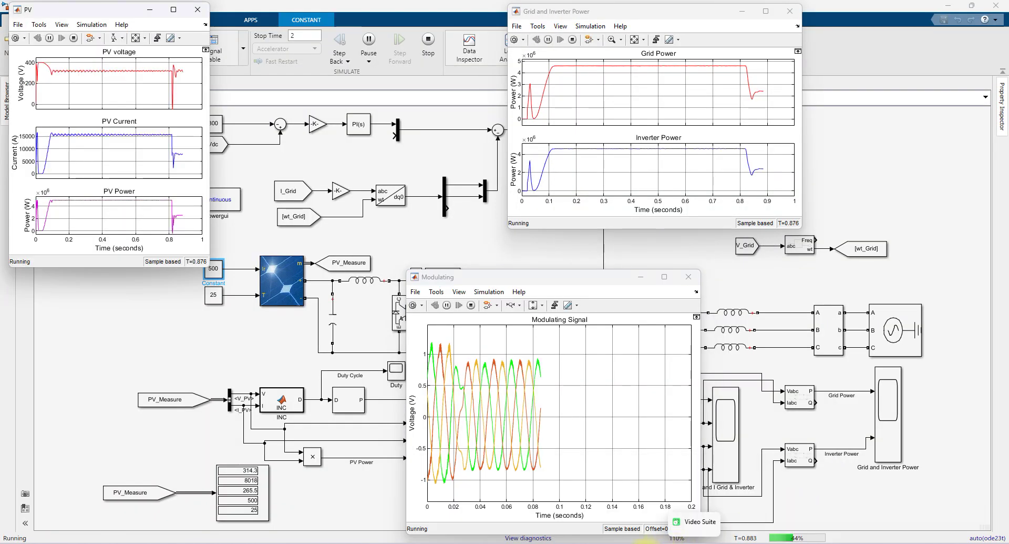
mouse_move(657, 540)
click(839, 522)
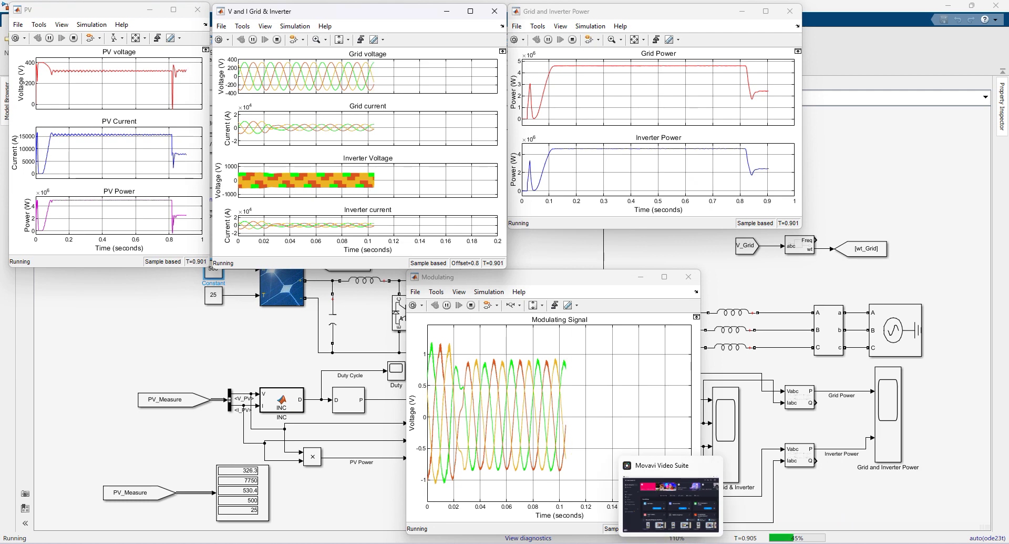
Step: Bring the Duty and DC Link Voltage scopes forward, then turn on the pen with F9
mouse_move(705, 535)
click(888, 512)
mouse_move(888, 536)
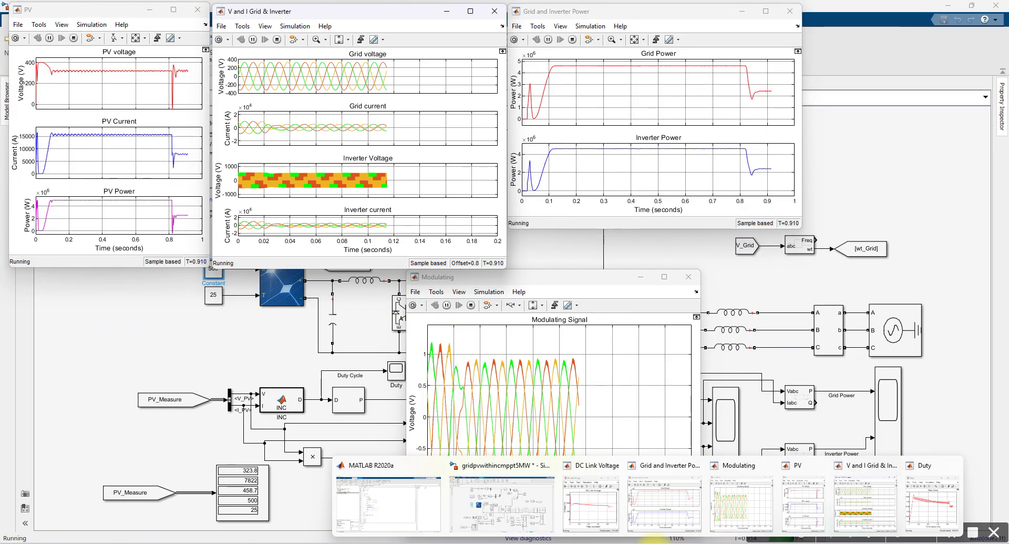
click(932, 502)
mouse_move(571, 537)
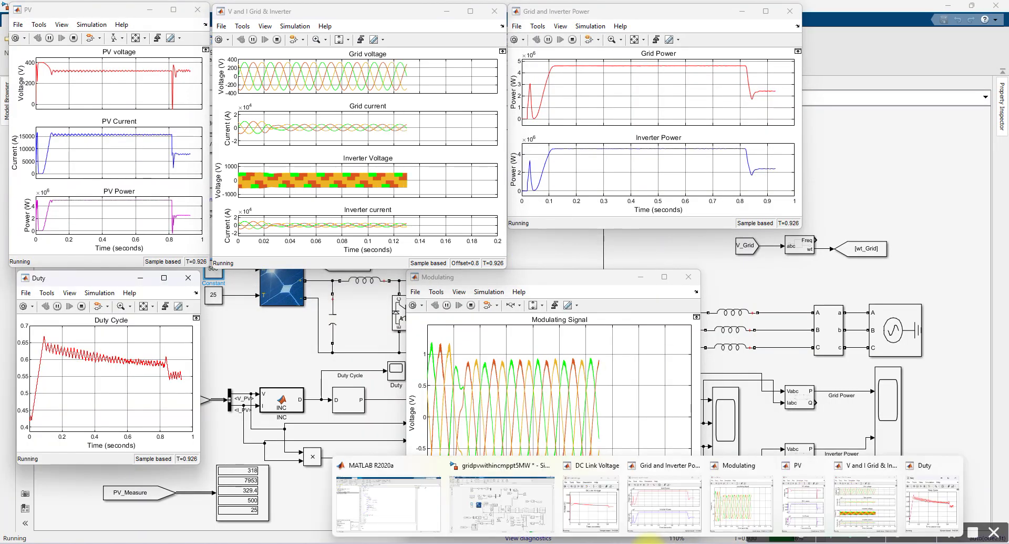
click(596, 512)
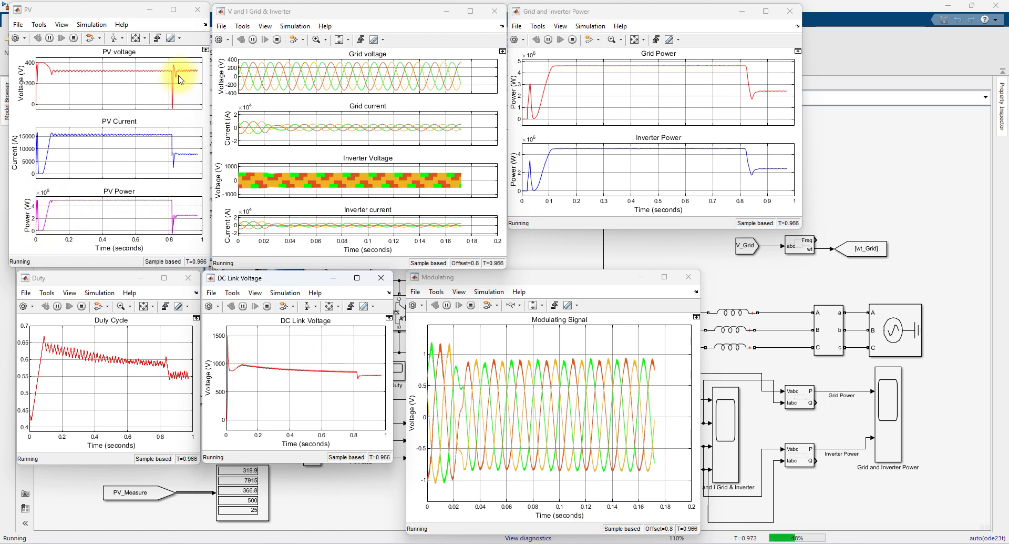
key(F9)
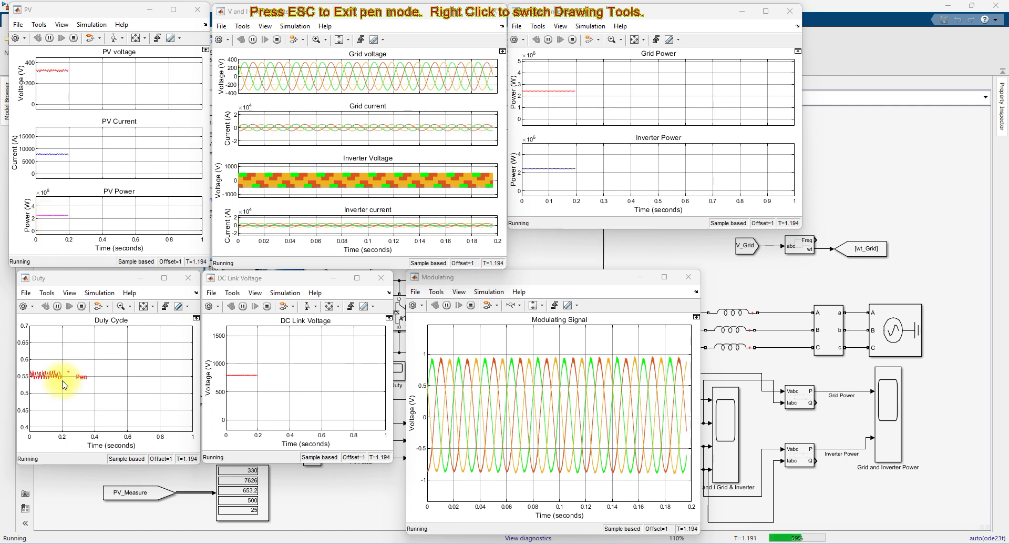
Step: Mark the steady Duty Cycle and tick the grid and inverter voltage and current waveforms
mouse_move(54, 400)
mouse_down()
mouse_move(52, 381)
mouse_move(59, 388)
mouse_up()
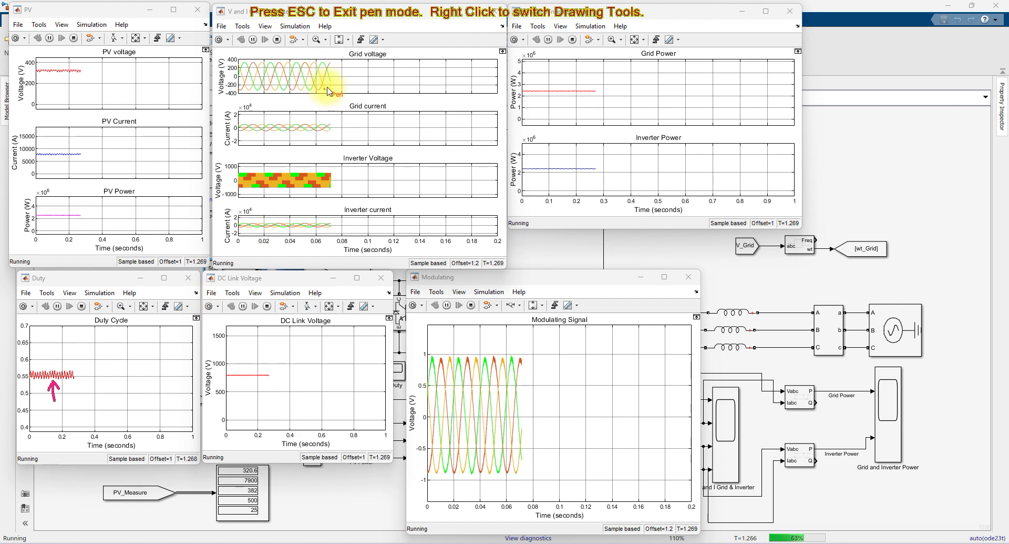
drag(347, 75, 363, 73)
drag(335, 122, 348, 116)
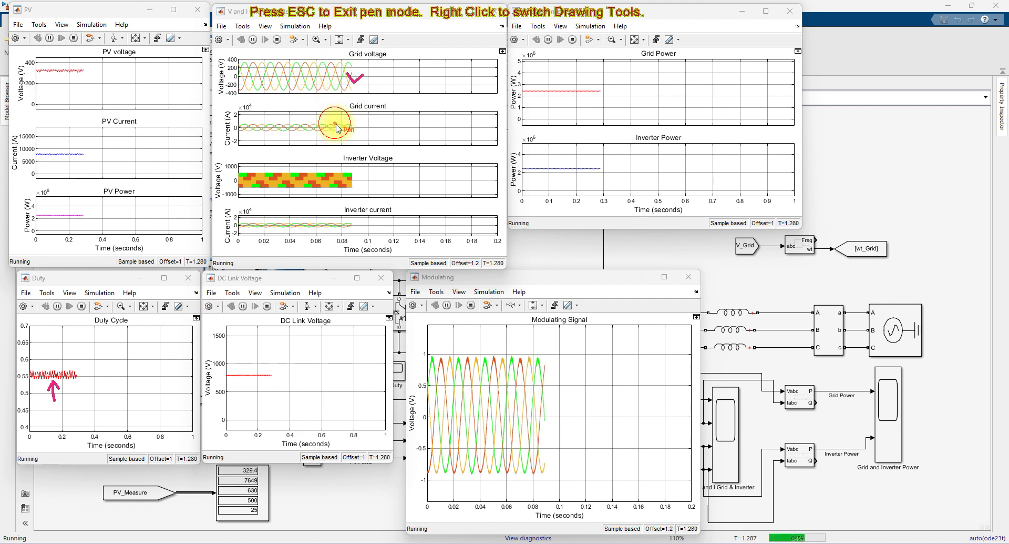
drag(327, 232, 335, 223)
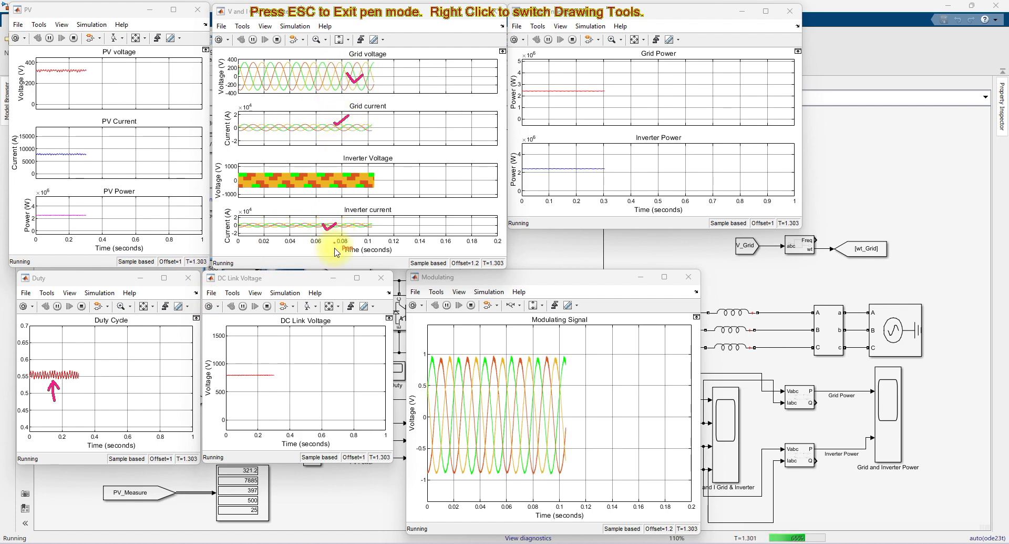
drag(348, 179, 380, 173)
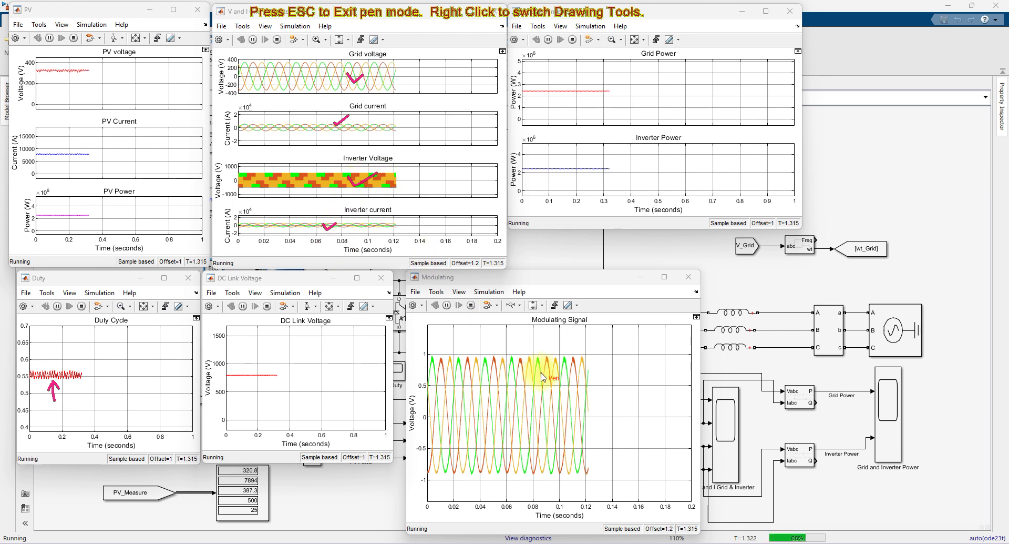
Step: Tick the Modulating Signal, reduced Grid and Inverter Power, and DC Link Voltage, then clear the marks
drag(504, 351, 550, 345)
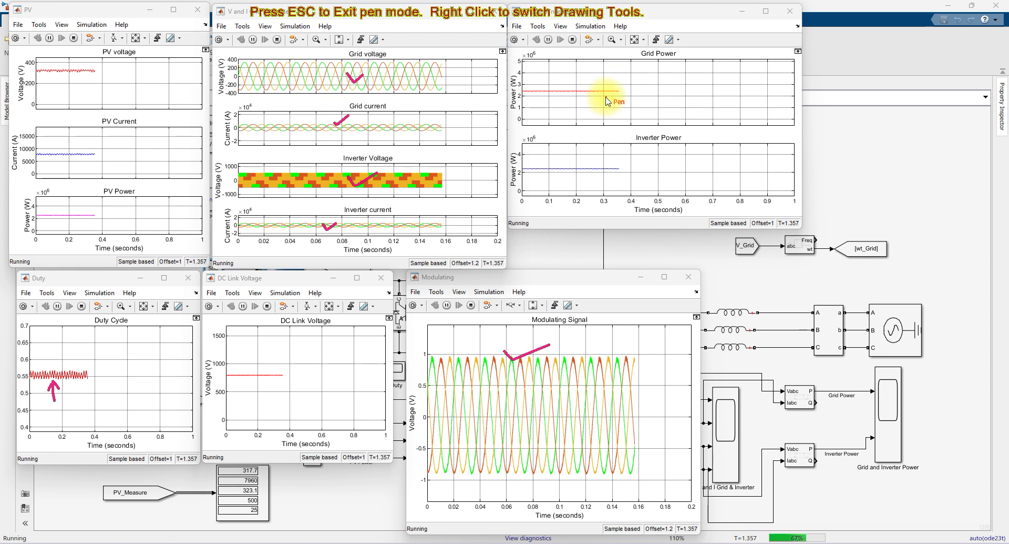
drag(604, 95, 623, 87)
drag(595, 169, 616, 162)
mouse_move(261, 376)
mouse_down()
mouse_move(260, 397)
mouse_move(269, 389)
mouse_up()
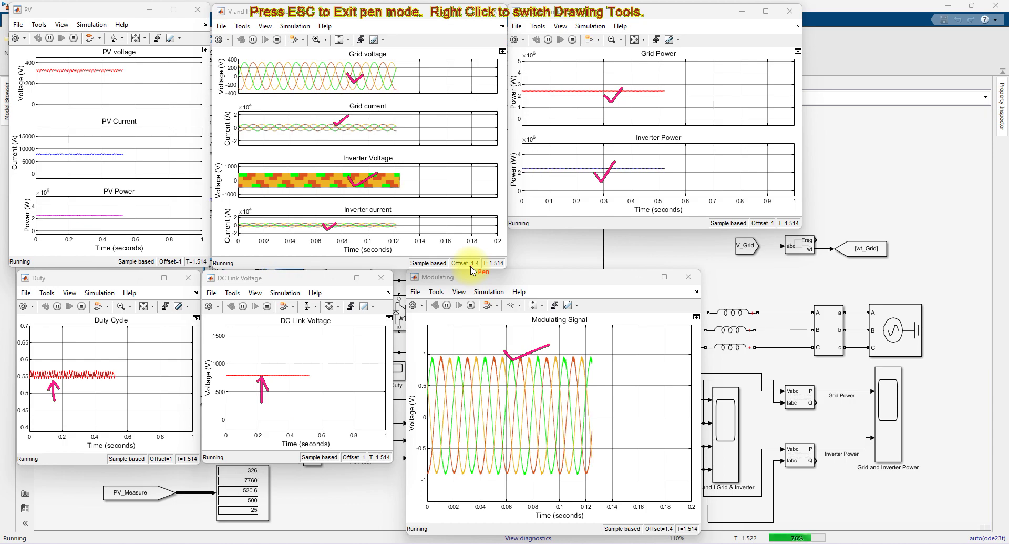
key(Escape)
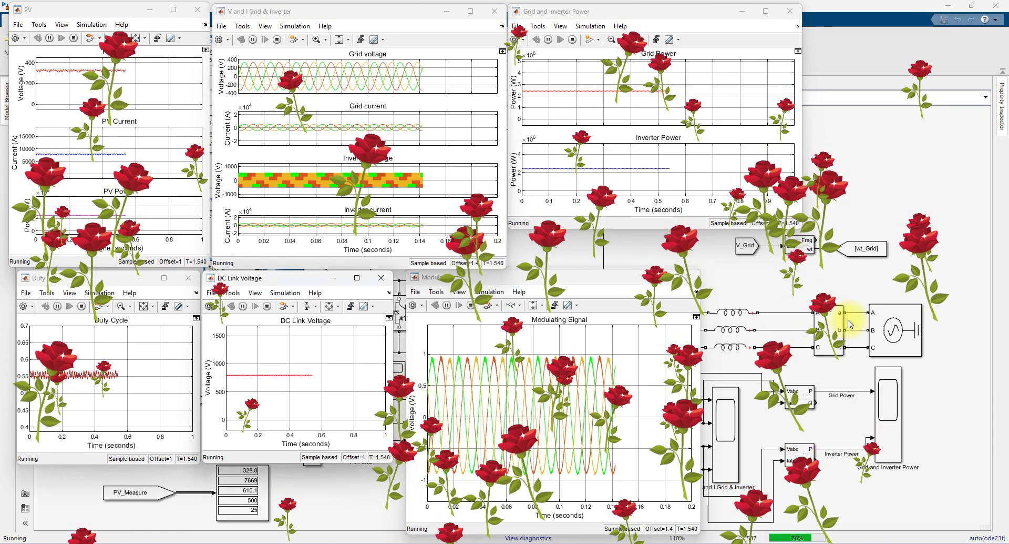